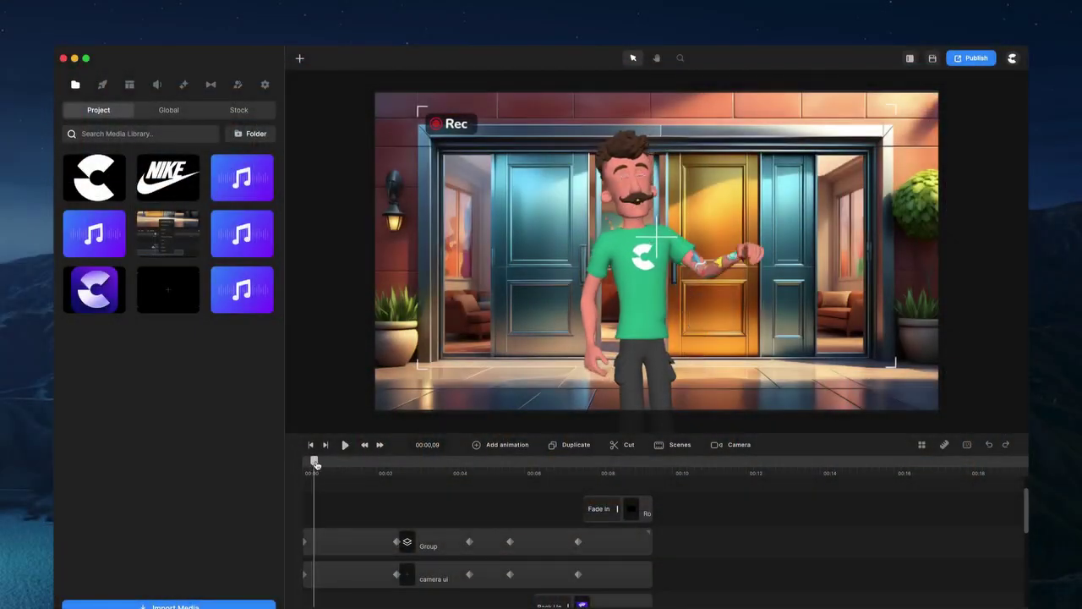
Scrub the preview to about 00:02,05, where the mustached character waves.
left_click_drag(316, 464, 383, 464)
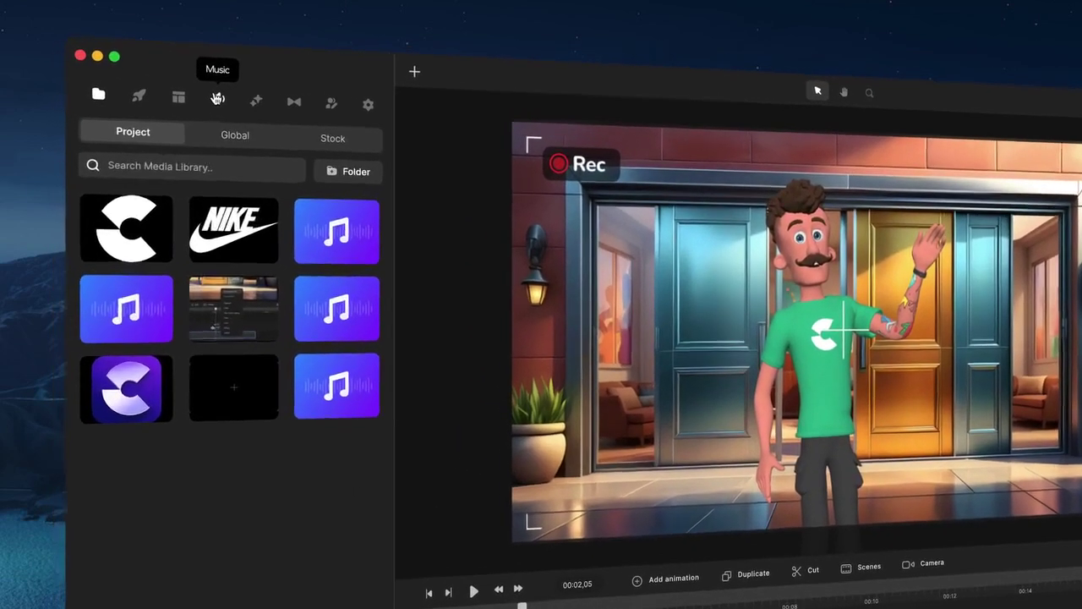
Set microphone recording to Stereo in the audio Record tab, then go to Speech.
left_click(156, 85)
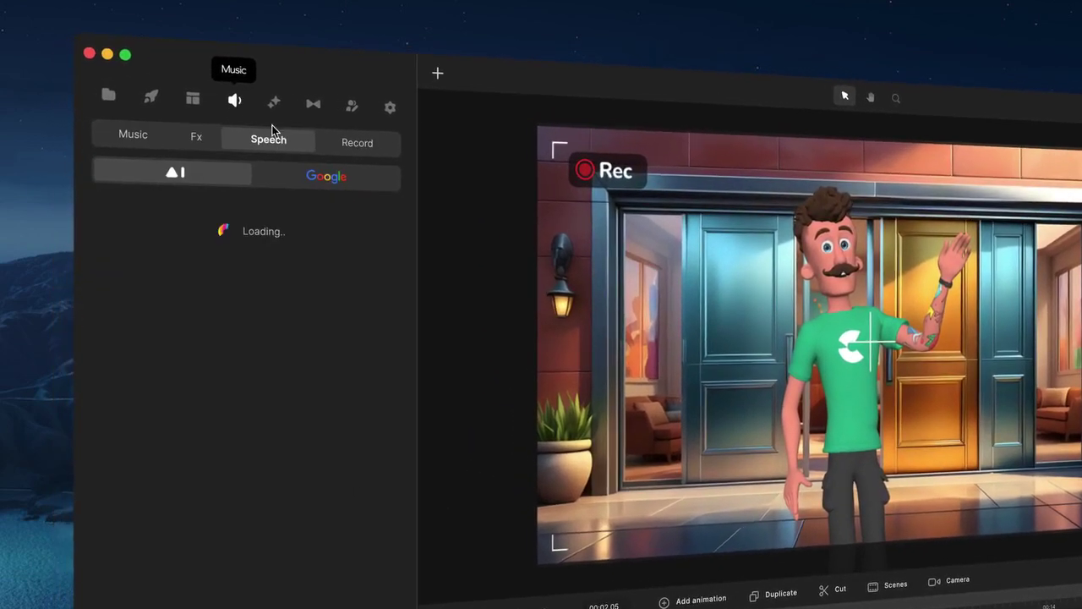
left_click(356, 142)
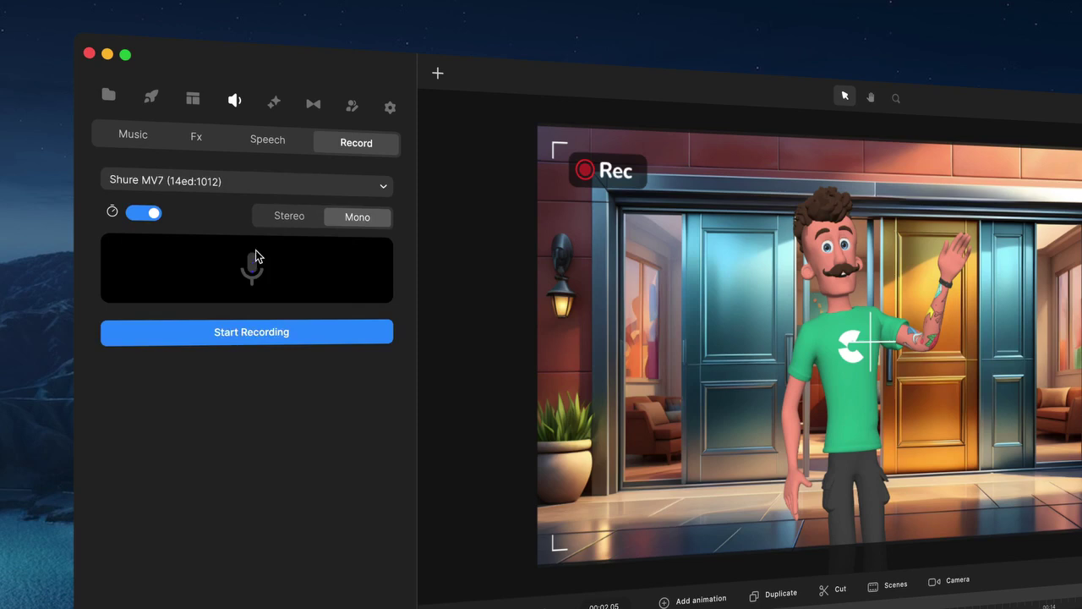
left_click(253, 334)
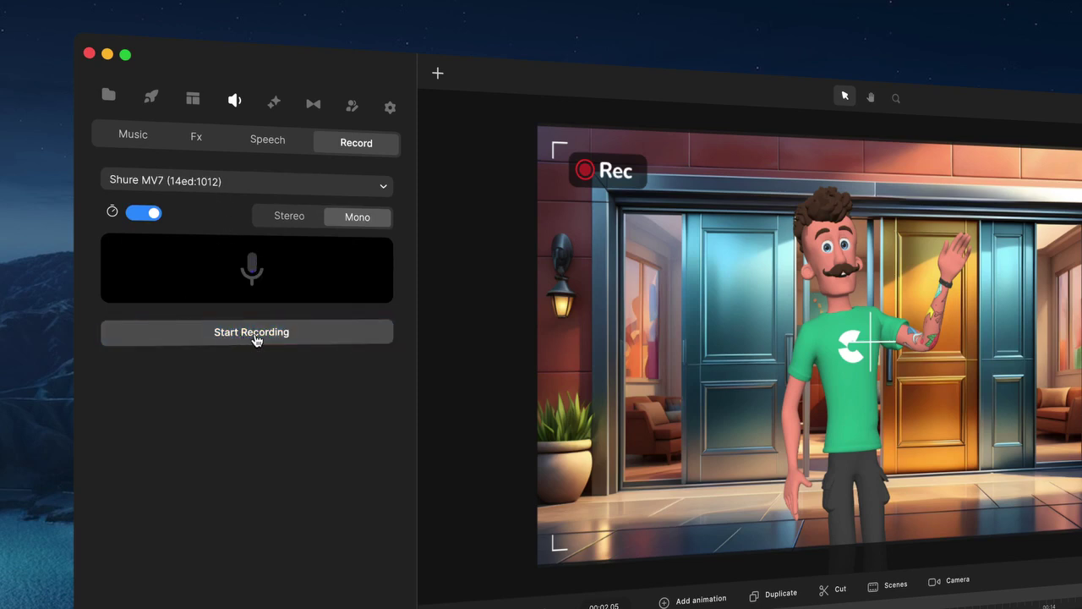
left_click(308, 218)
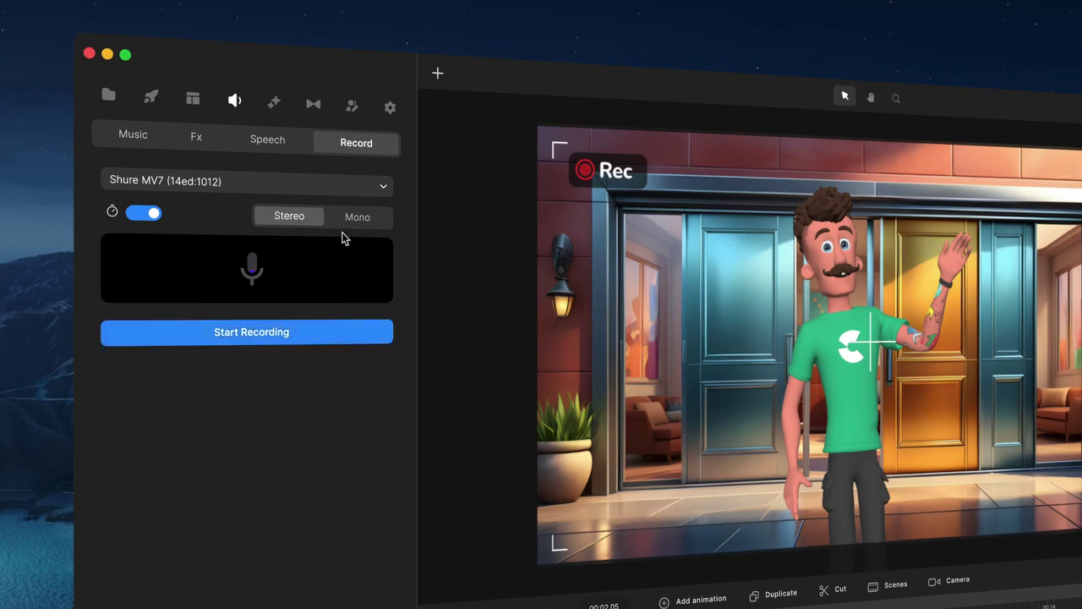
left_click(348, 219)
left_click(306, 220)
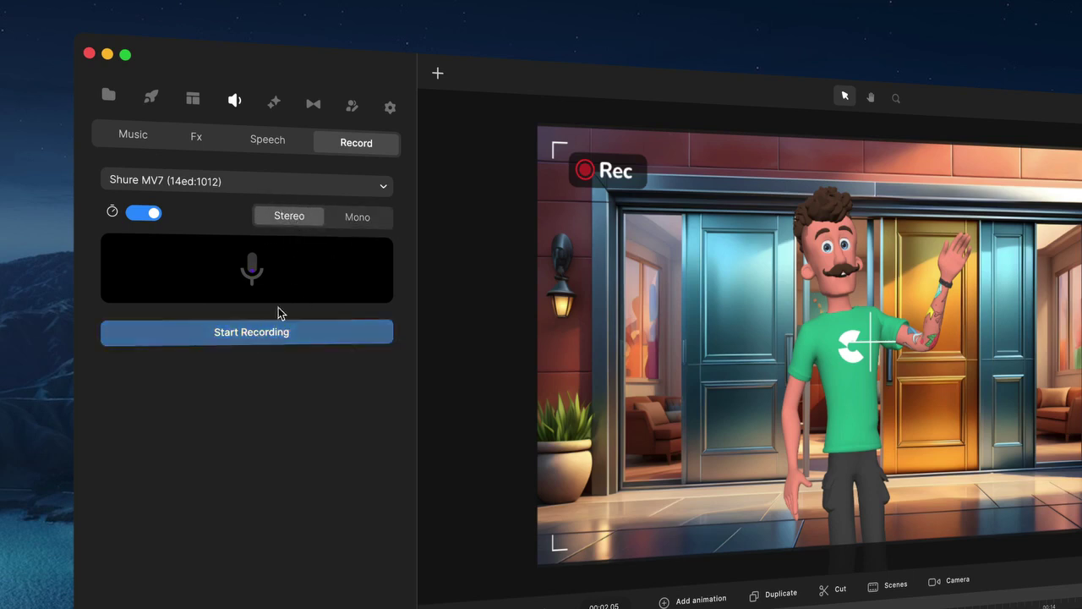
left_click(263, 144)
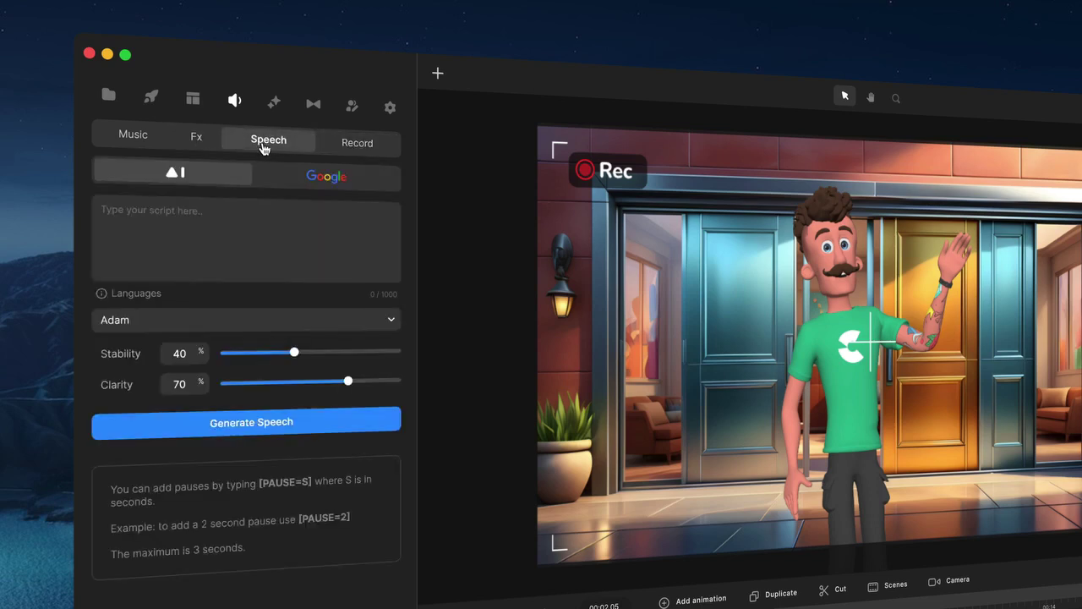
Compare Google and ElevenLabs voices, then preview the Eleguar and Dylan voice samples.
left_click(310, 183)
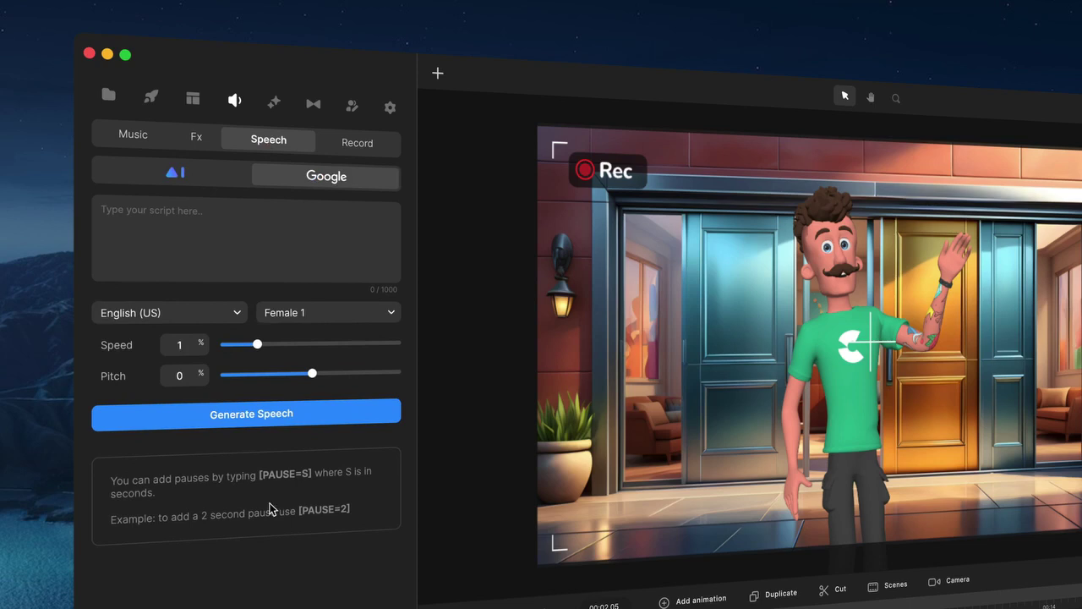
left_click(178, 180)
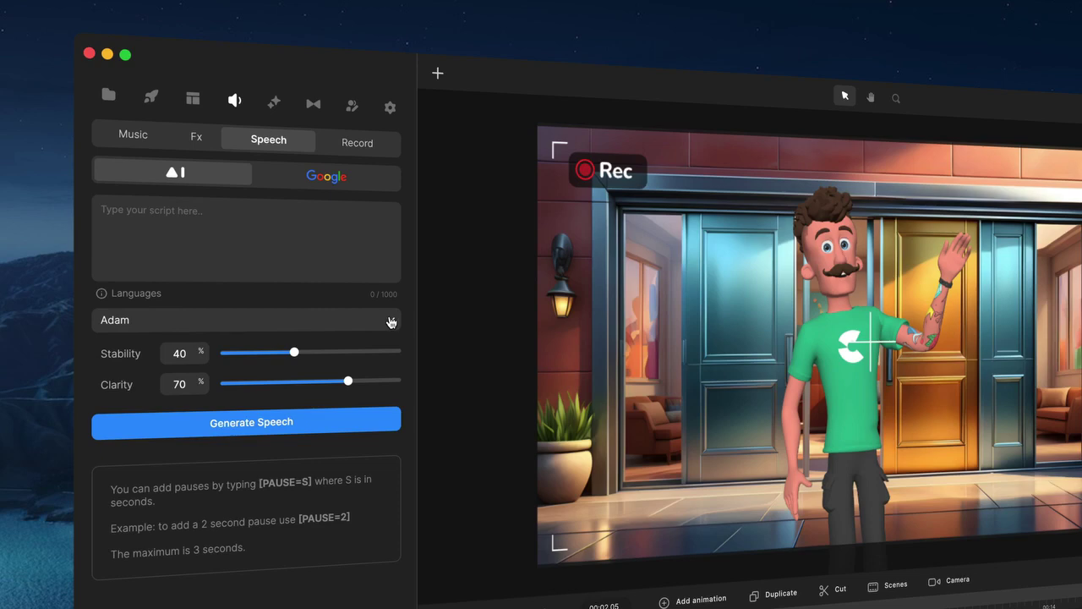
left_click(391, 321)
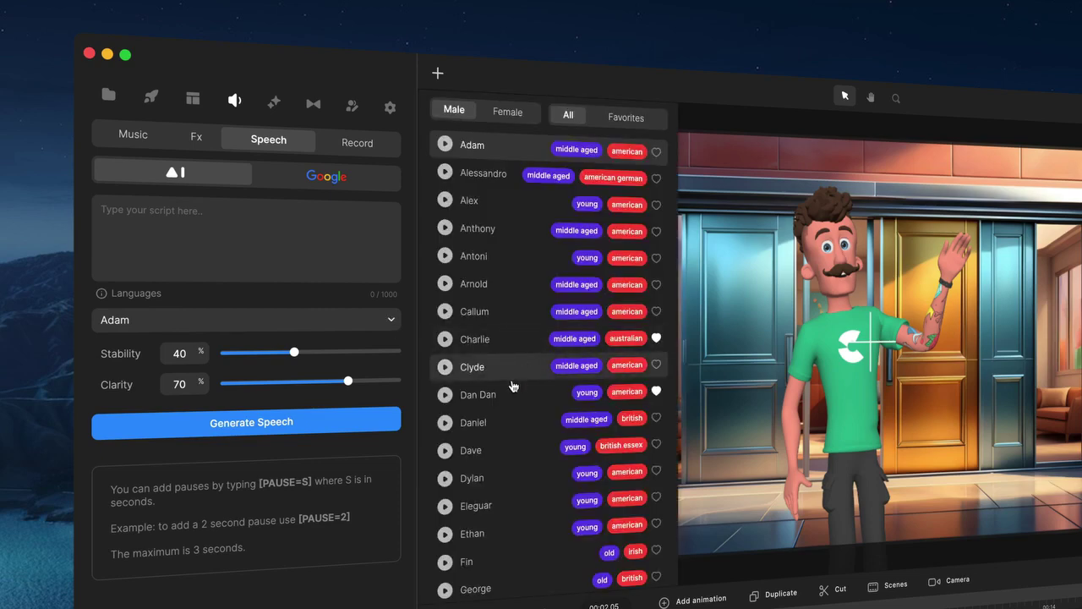
scroll(488, 432, "down", 3)
scroll(489, 432, "down", 2)
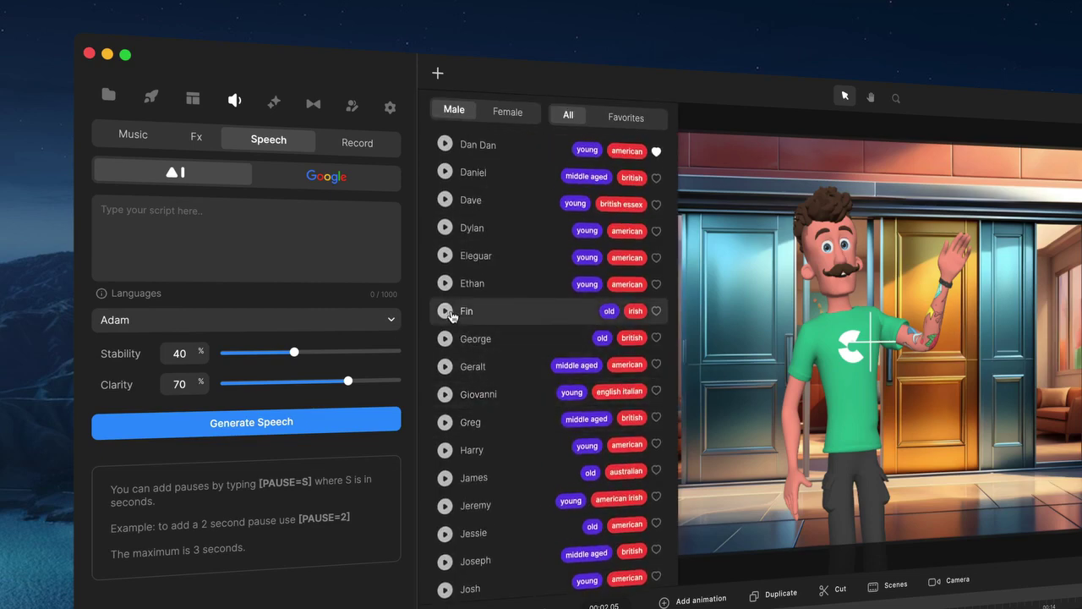
scroll(452, 315, "up", 4)
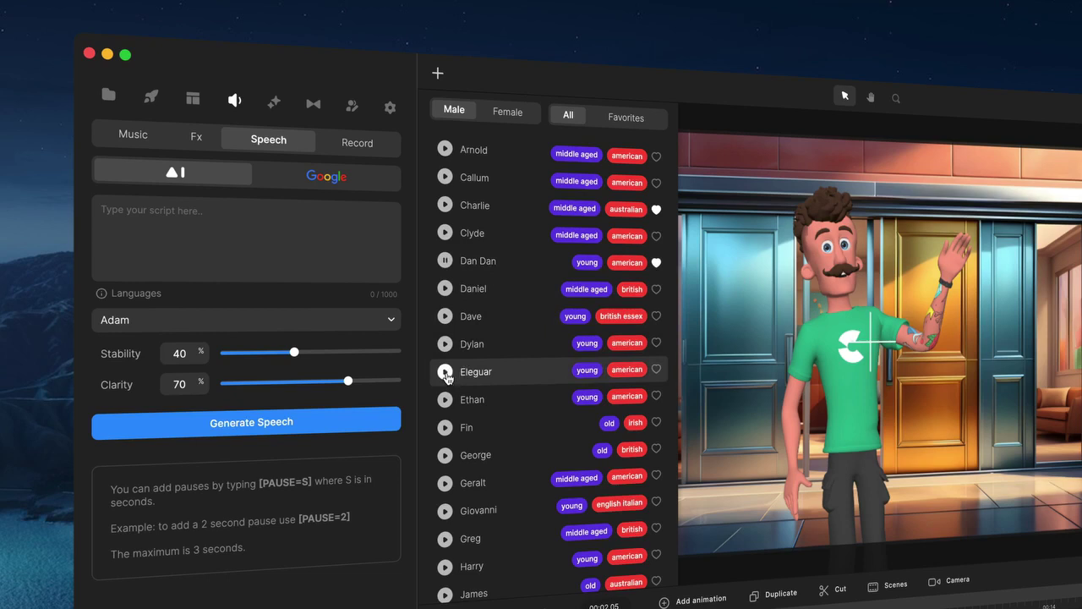
left_click(446, 373)
left_click(445, 344)
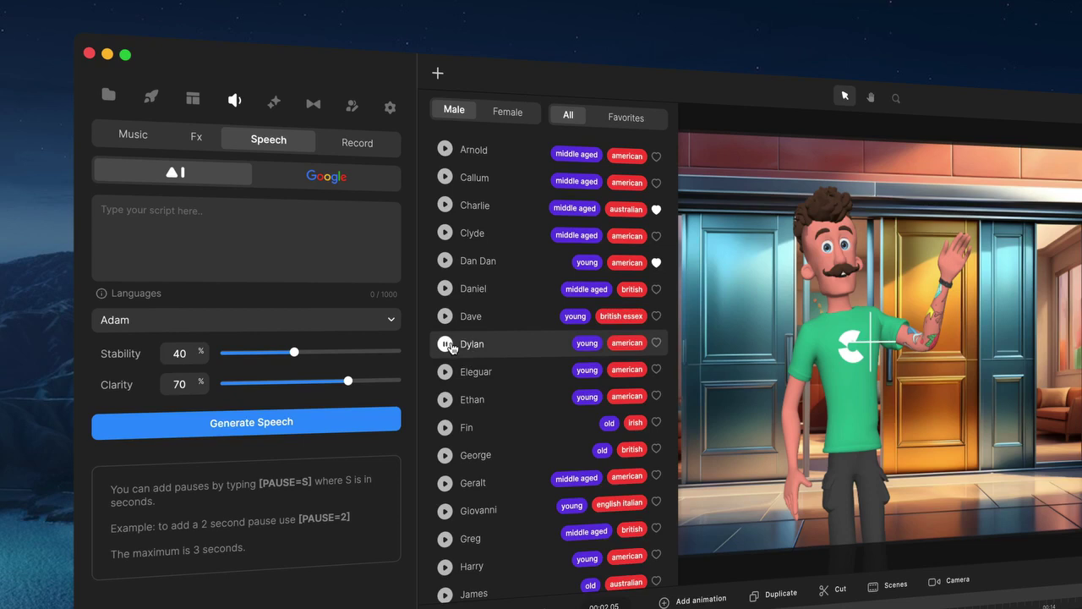
Generate a short 'Hi' self-introduction in the Eleguar voice and import it into media.
left_click(486, 373)
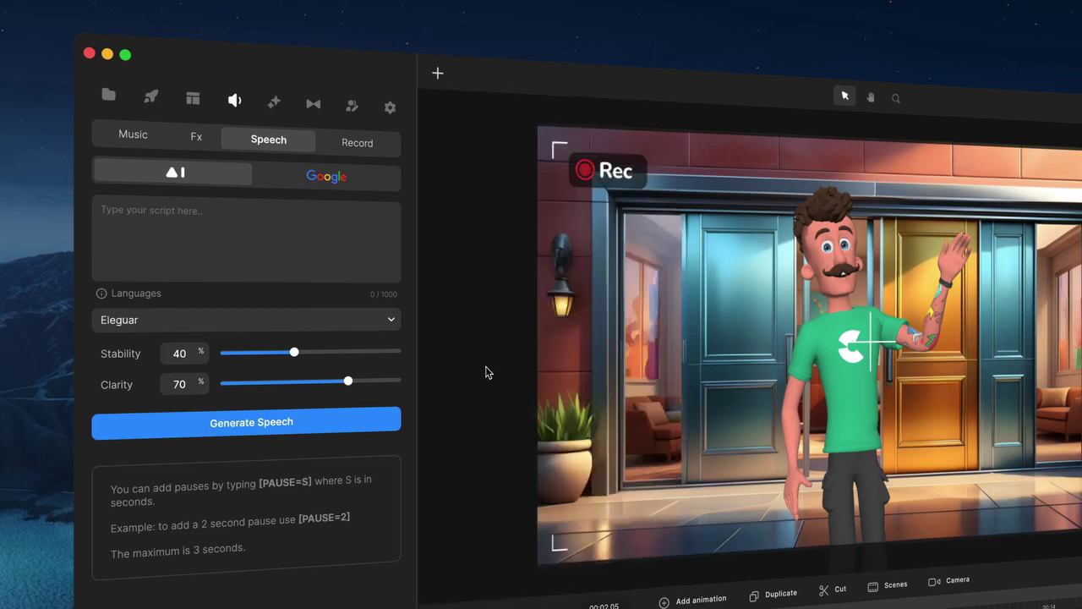
left_click(194, 229)
type("Hi")
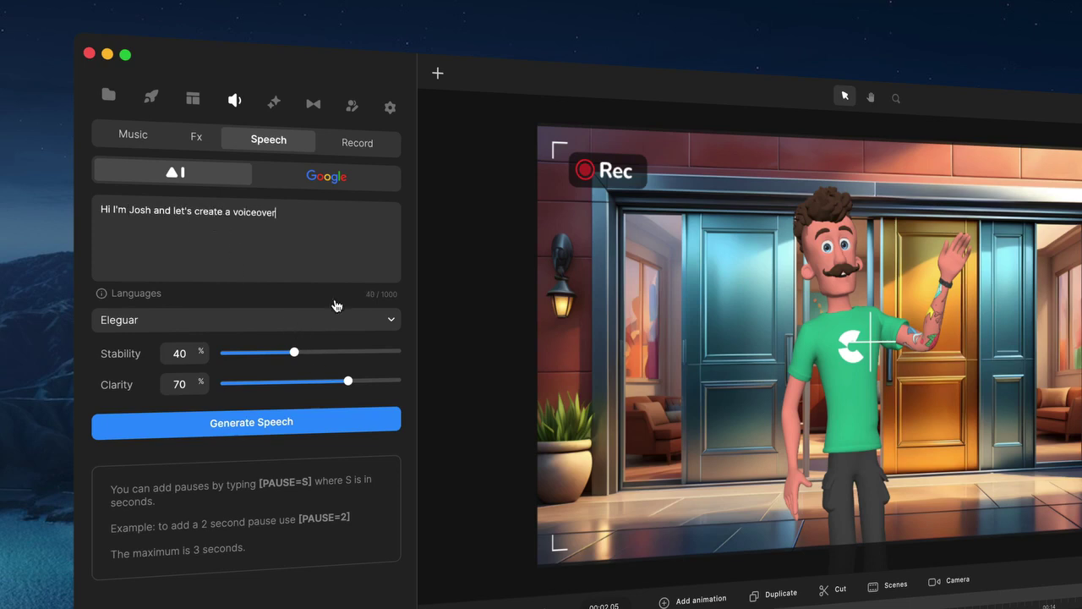
left_click(297, 422)
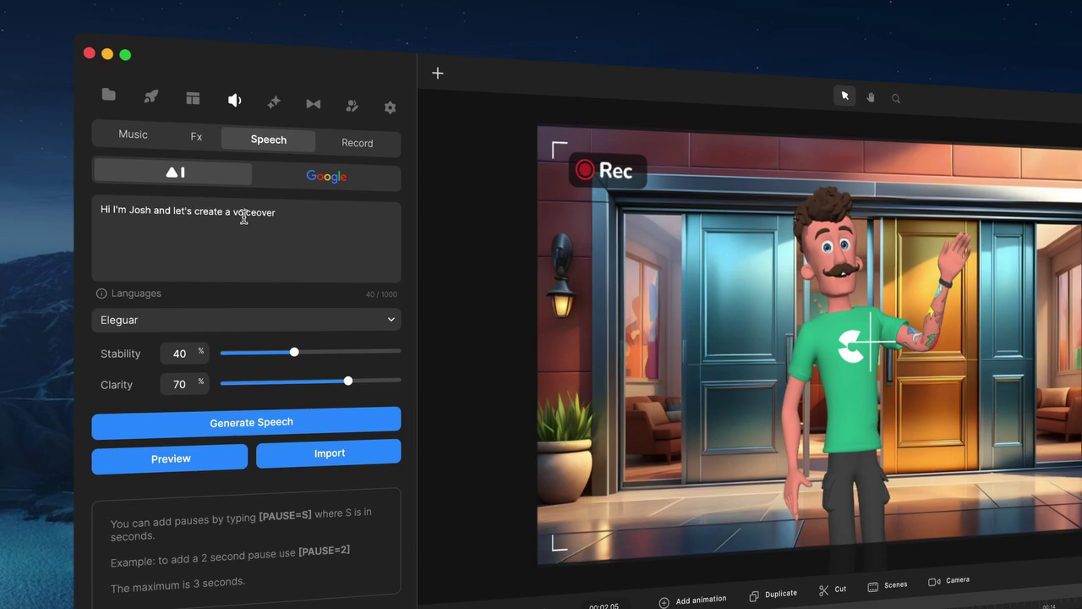
left_click(331, 455)
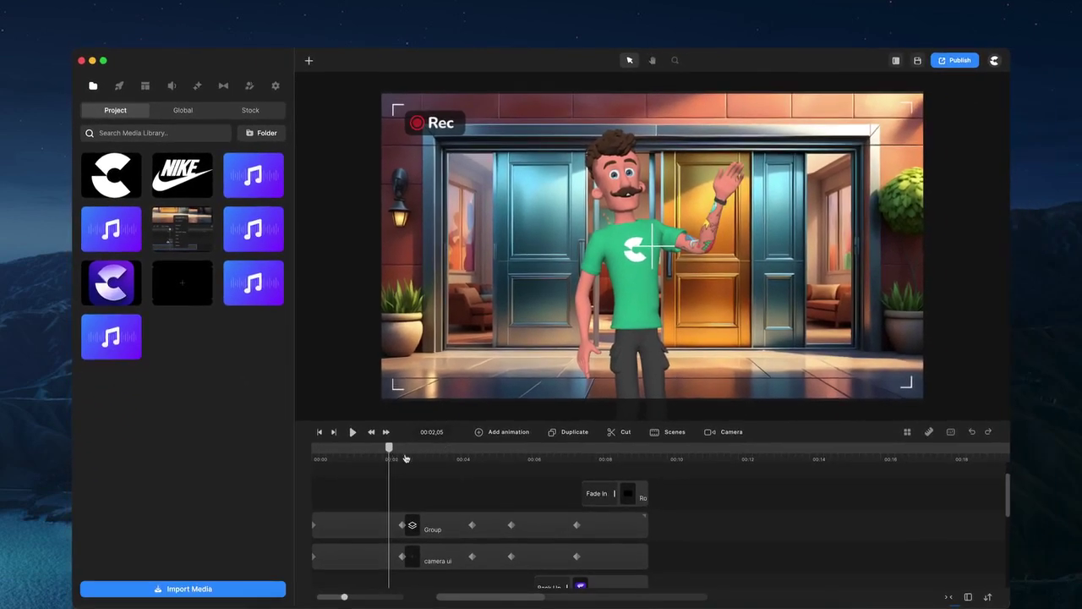
At 00:10, add the red Lamborghini street background from Elements > Backgrounds to the timeline.
left_click(717, 459)
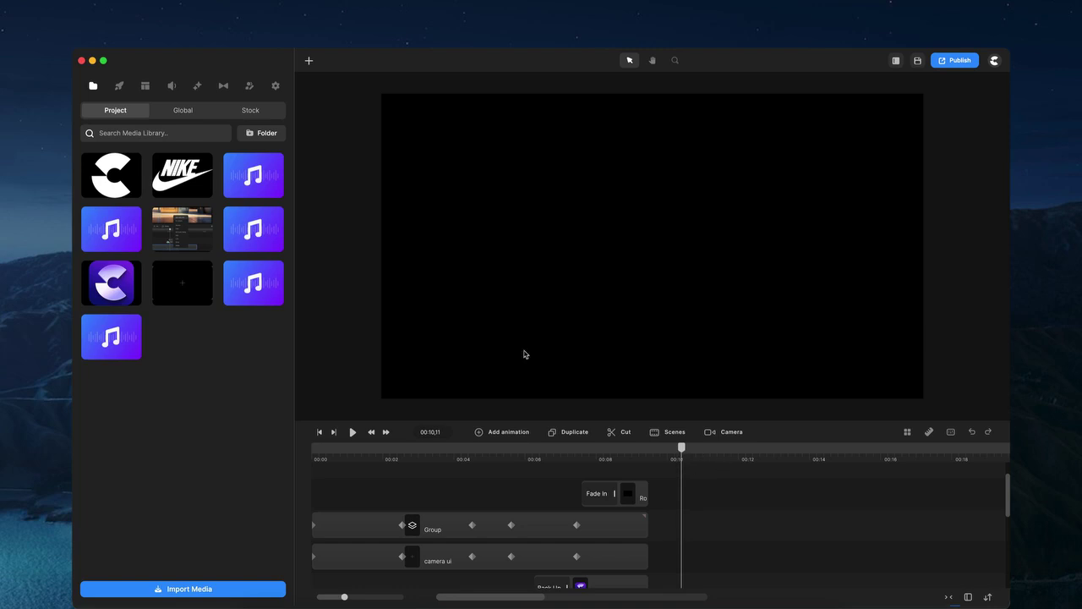
left_click(119, 85)
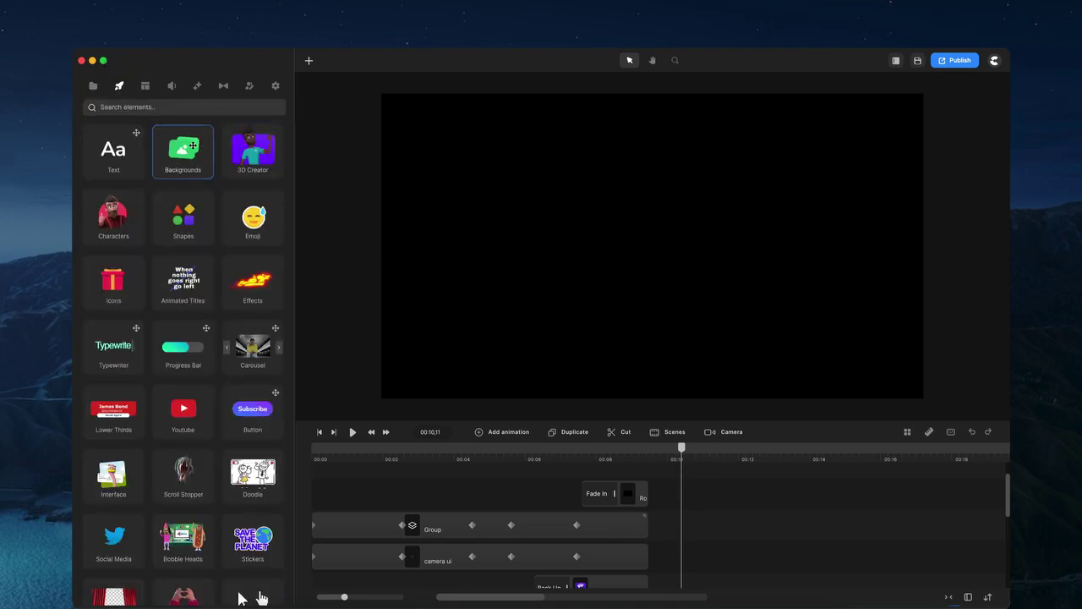
left_click(225, 138)
scroll(184, 238, "down", 2)
scroll(184, 237, "down", 1)
left_click_drag(193, 241, 700, 526)
left_click(837, 525)
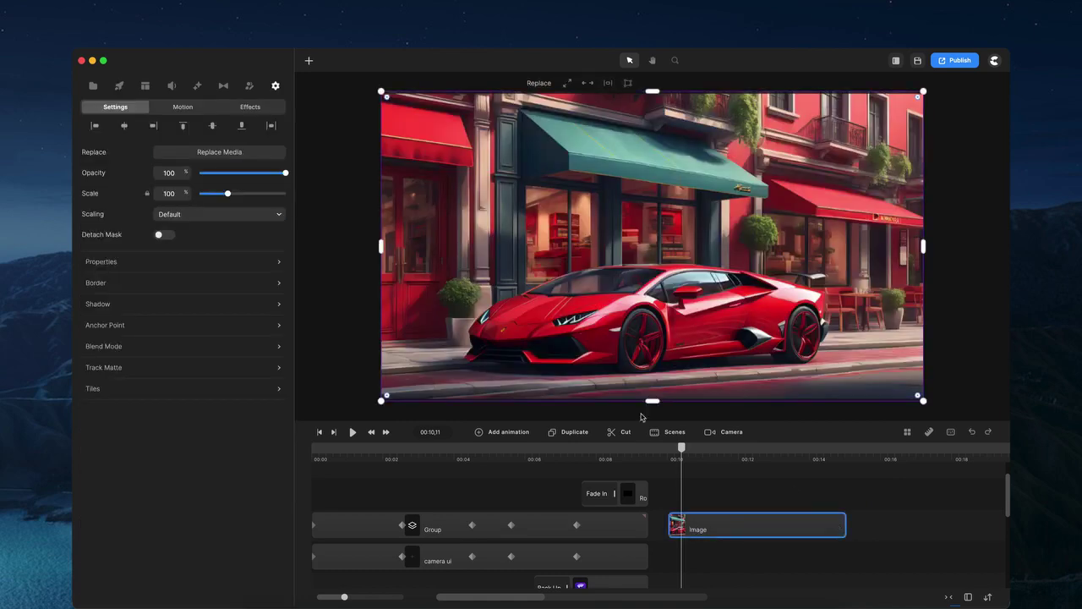
Place the 3D character Tom in front of the background, keeping the Idle action.
left_click(248, 85)
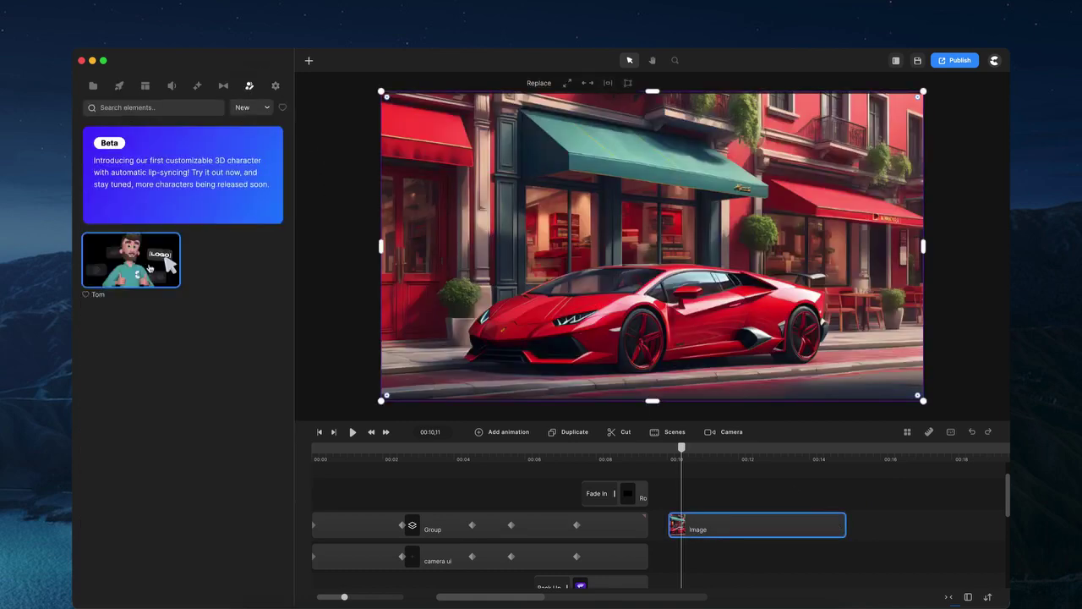
left_click_drag(150, 269, 698, 494)
left_click(698, 493)
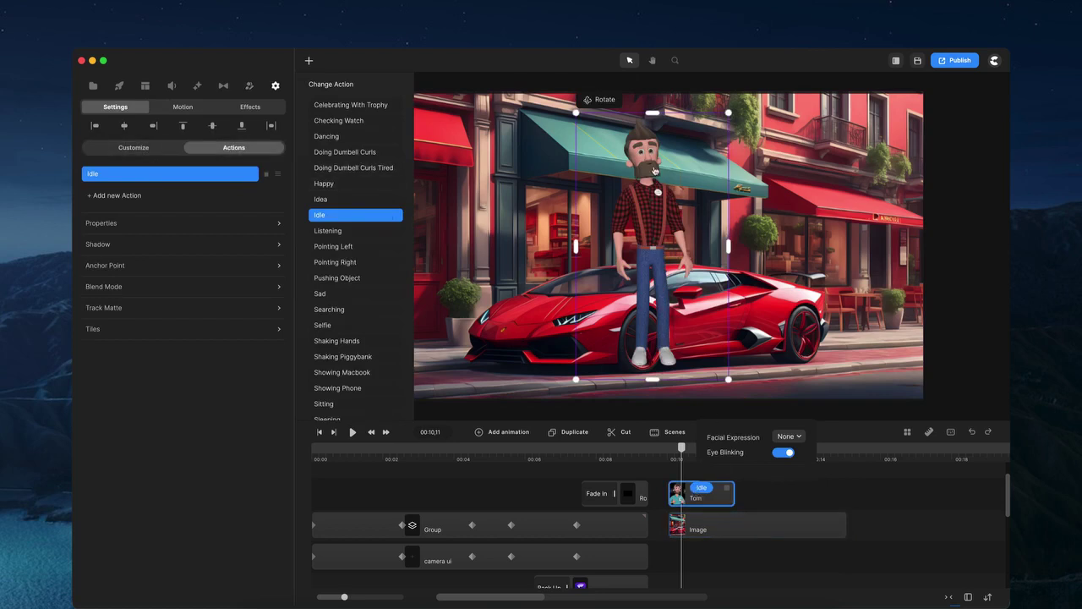
left_click(677, 231)
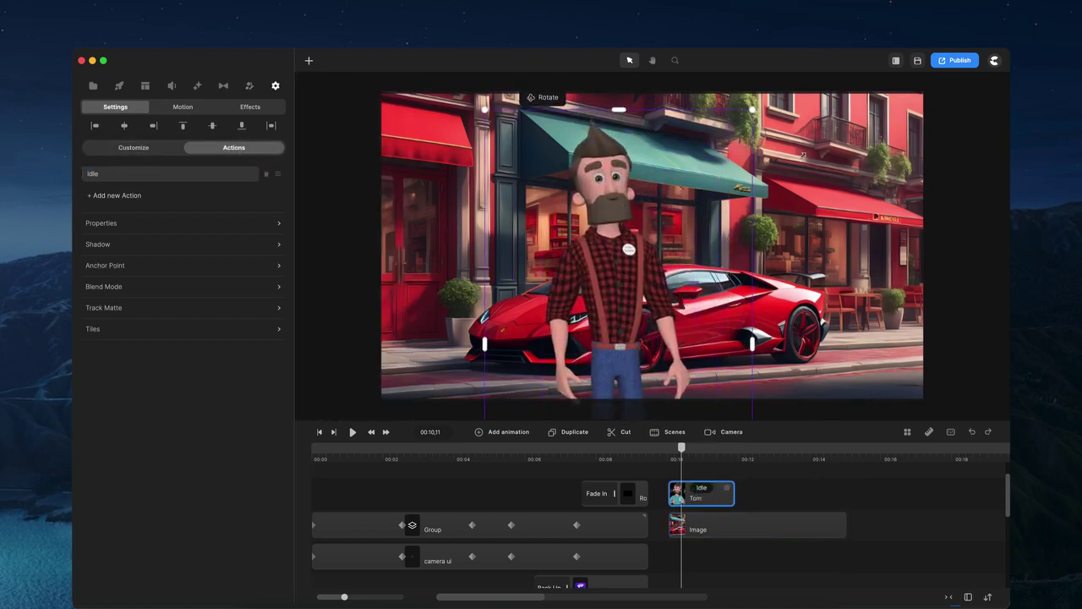
Give Tom the Short Straight hairstyle through Customize > Hair.
left_click(160, 148)
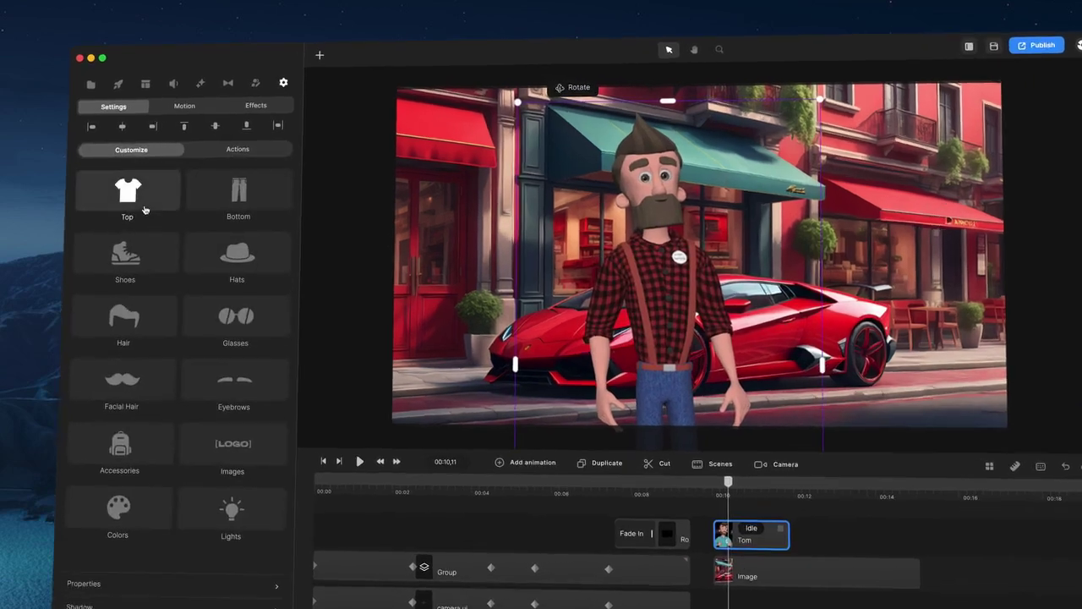
left_click(129, 320)
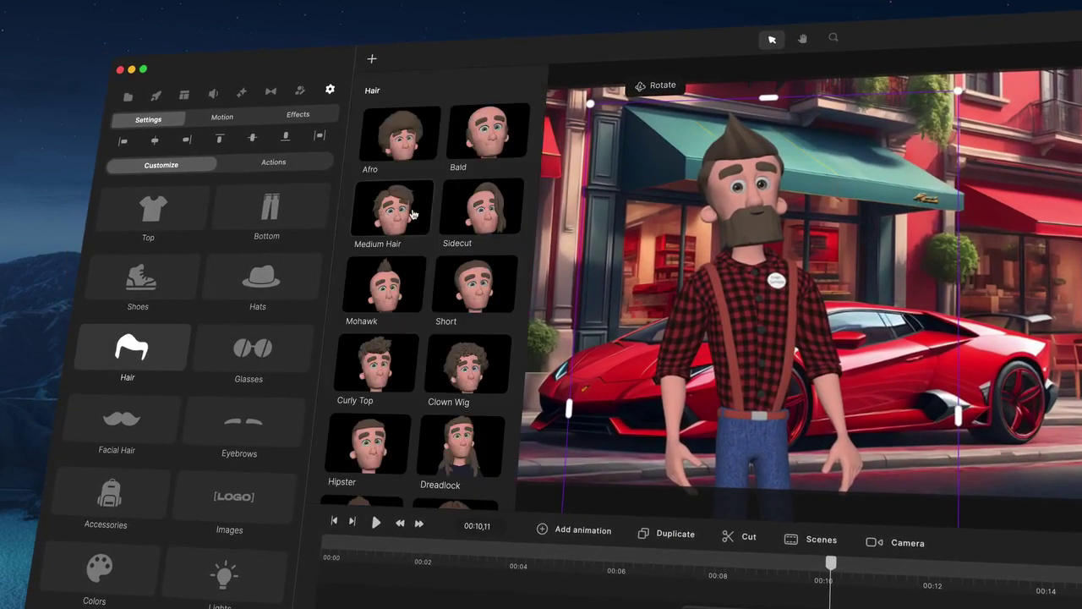
scroll(411, 270, "down", 2)
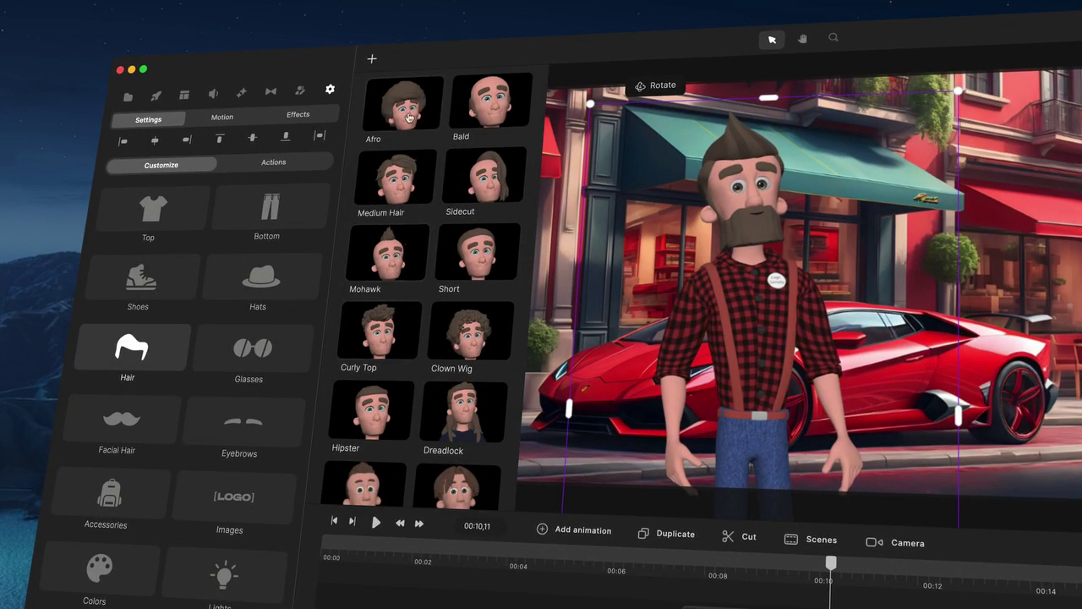
scroll(475, 184, "down", 5)
left_click(467, 285)
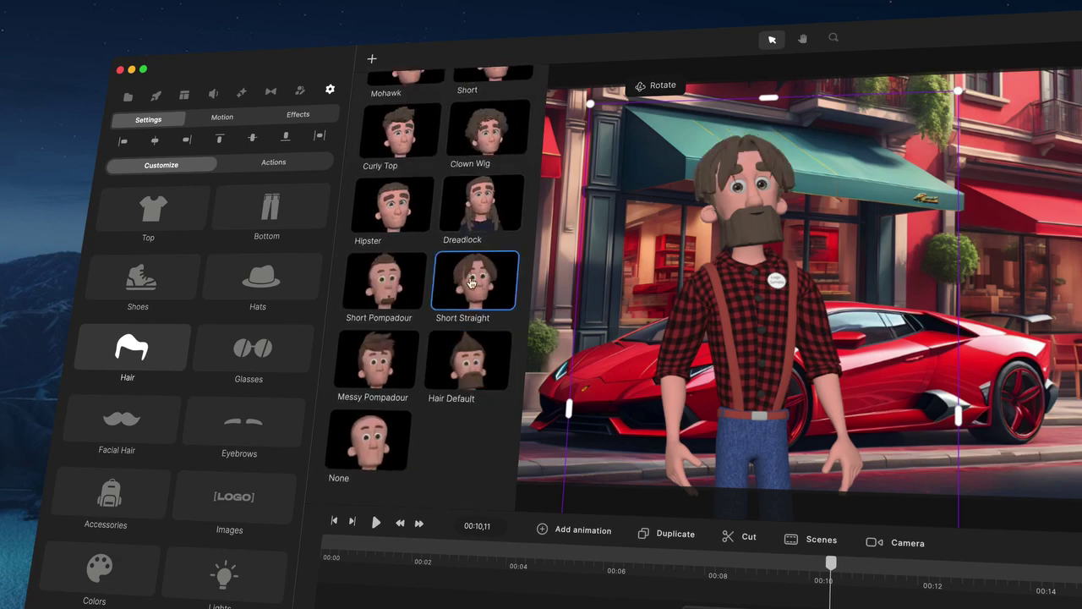
Try an Italian moustache and stubble, then give Tom a Square Beard.
left_click(166, 430)
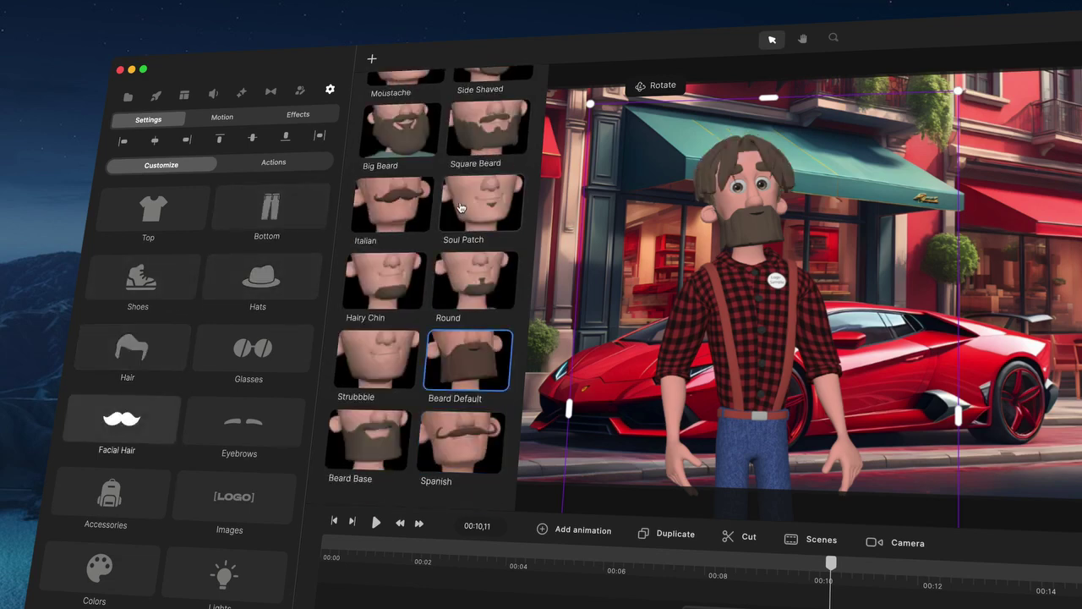
left_click(396, 204)
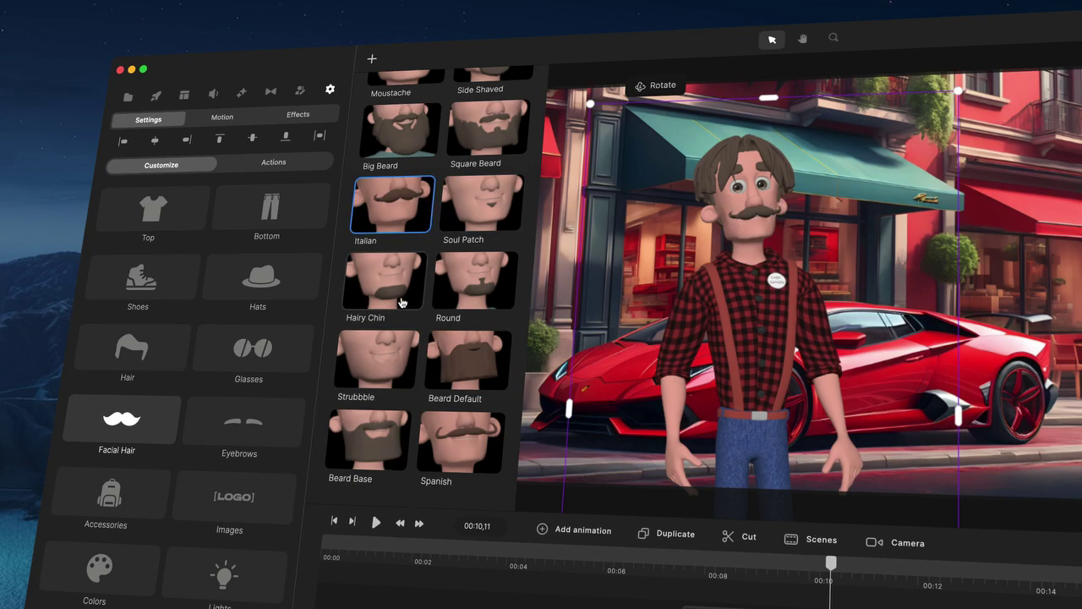
left_click(389, 346)
scroll(406, 325, "up", 2)
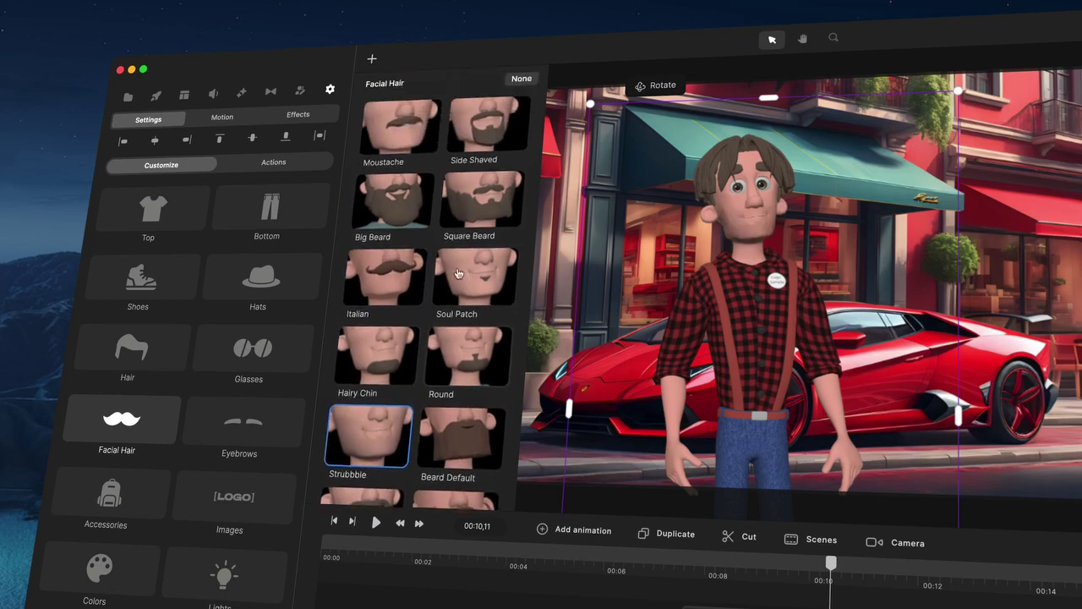
left_click(478, 210)
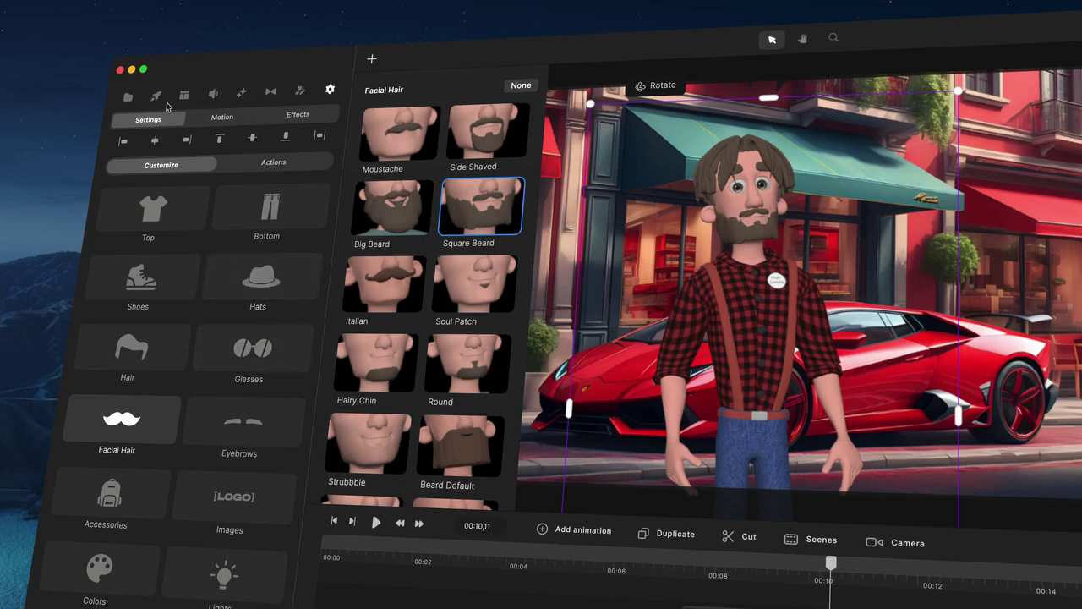
Select the Text to Speech clip from Media and zoom the timeline around the playhead.
left_click(128, 97)
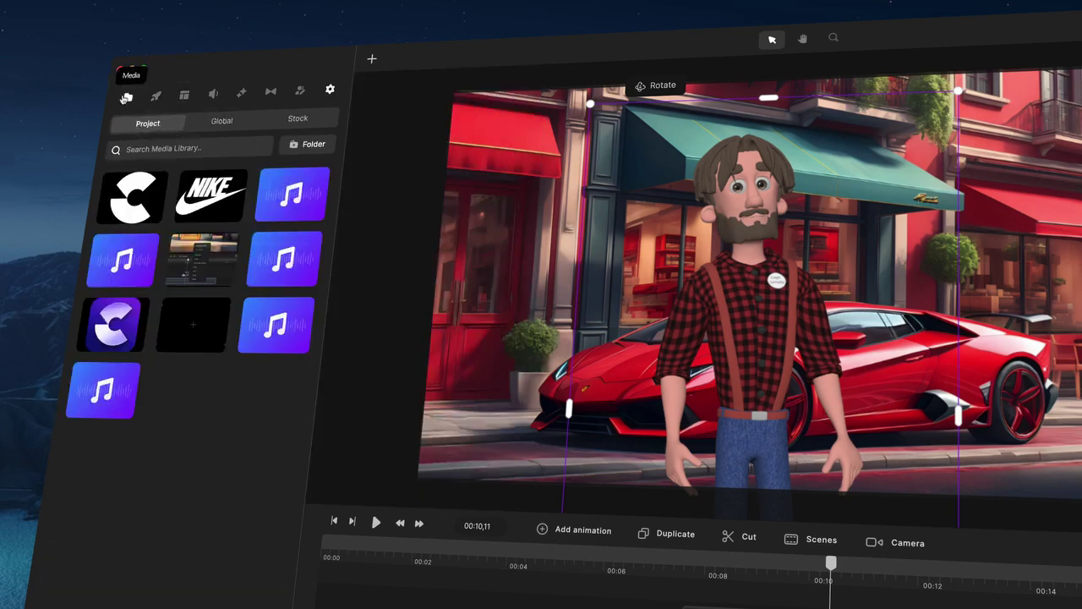
left_click(94, 402)
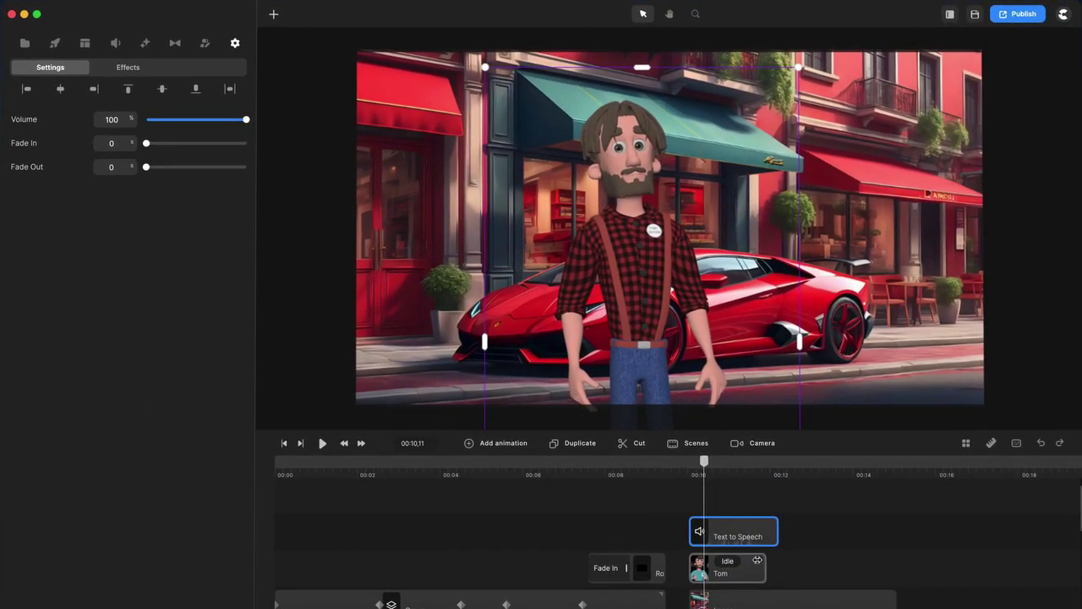
left_click_drag(753, 474, 881, 484)
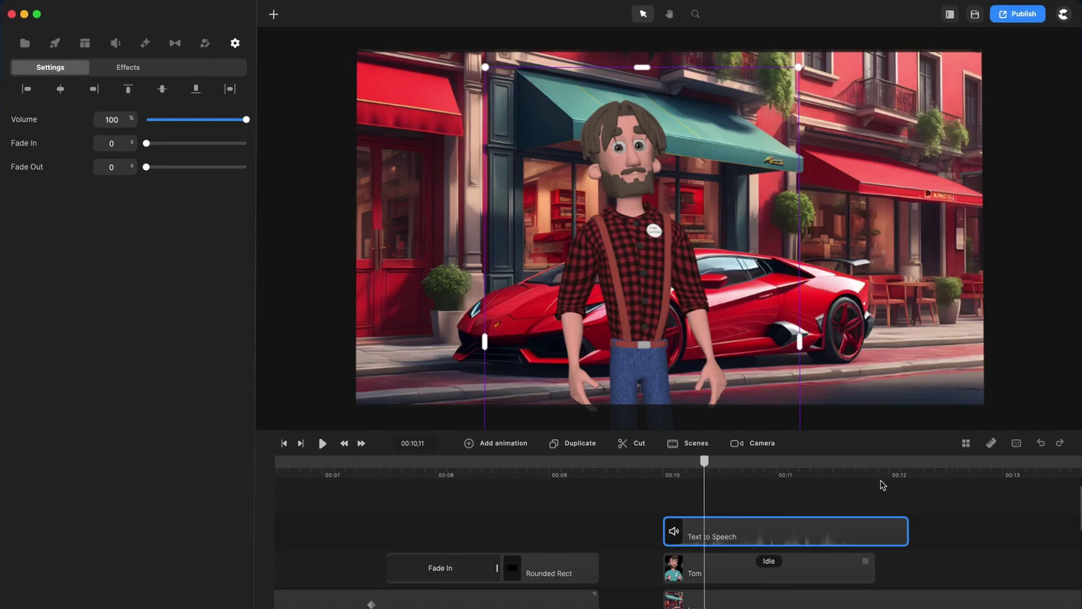
Change Tom's action to Wave and return the playhead to 00:10,06.
left_click(769, 561)
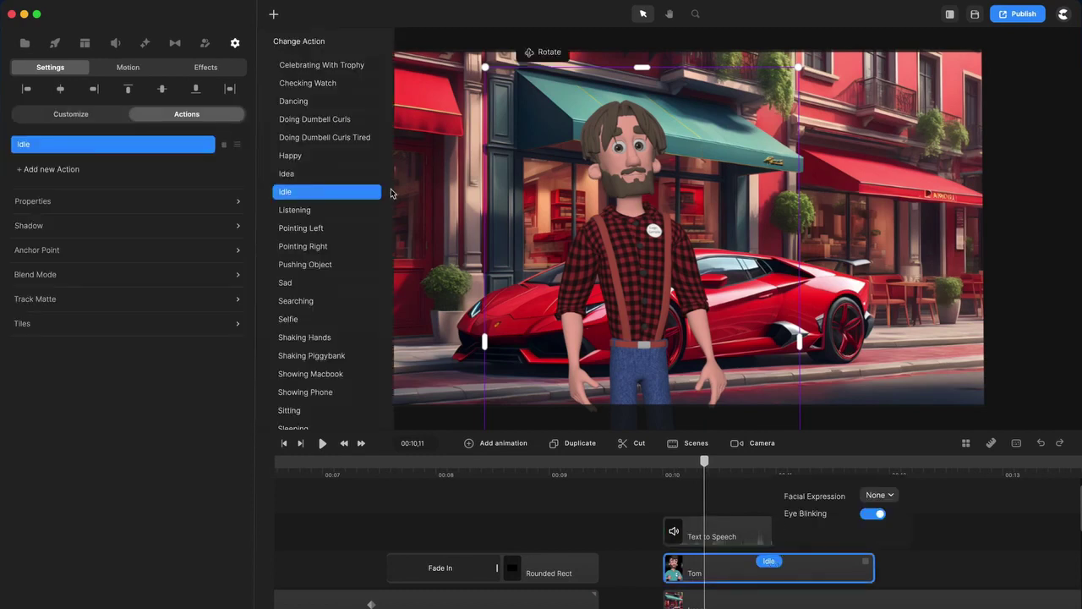
scroll(317, 175, "down", 3)
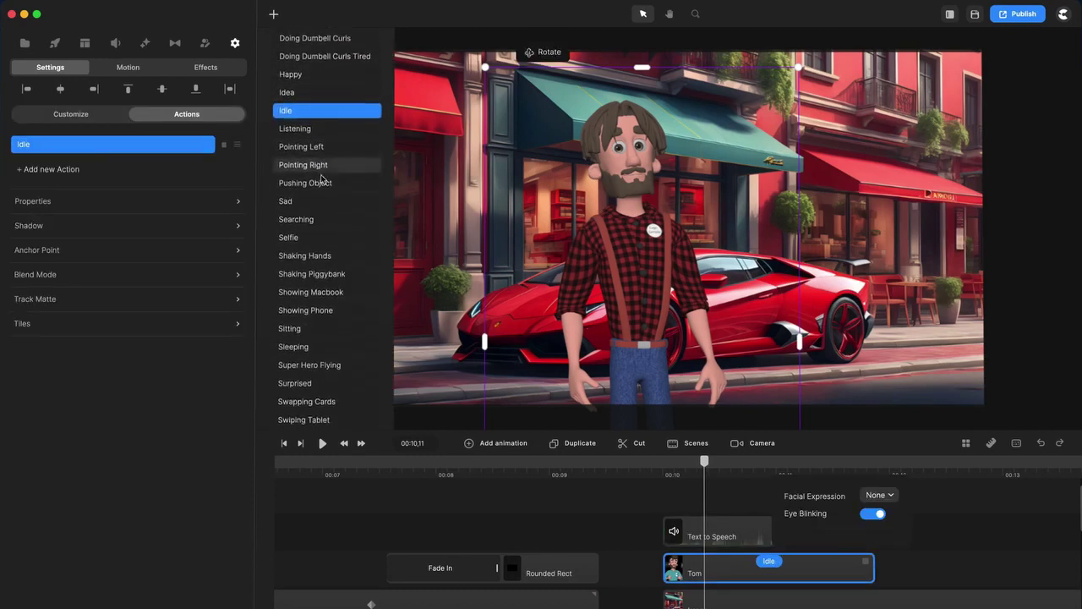
scroll(321, 180, "down", 9)
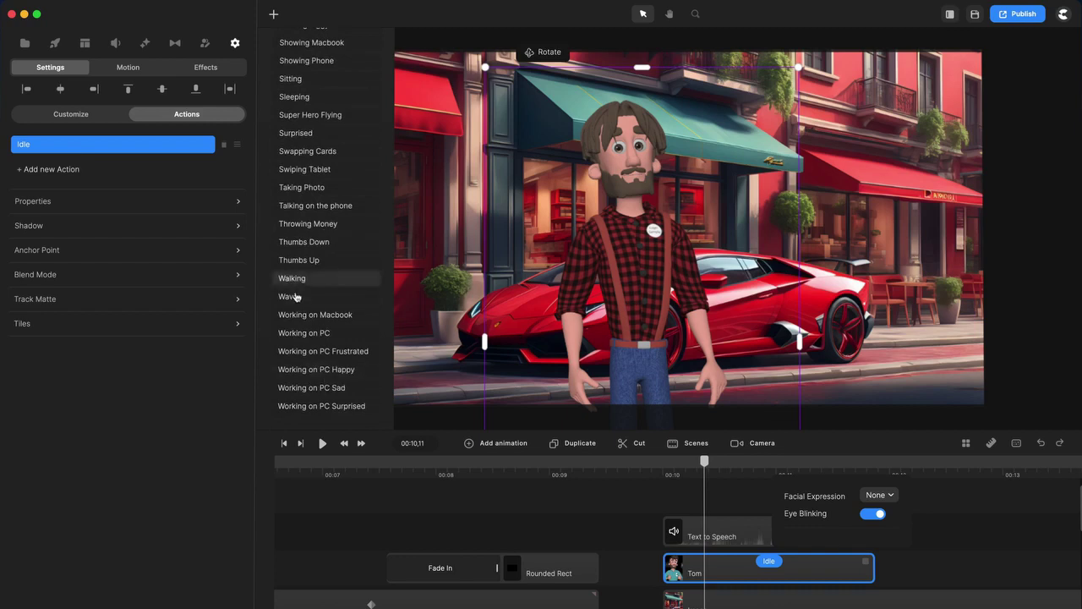
left_click(291, 296)
left_click(847, 529)
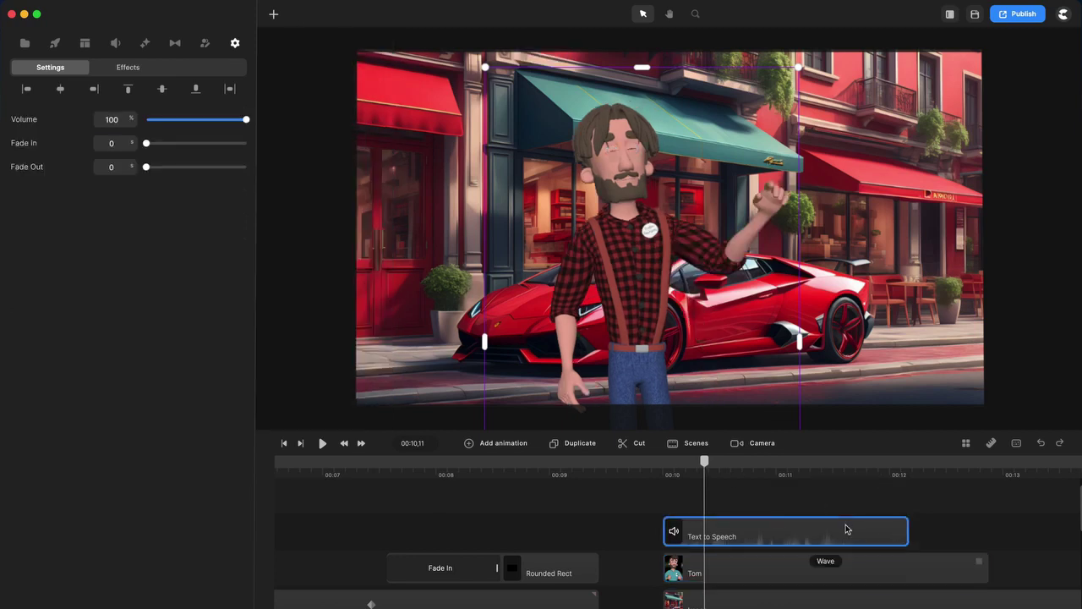
left_click(687, 472)
Nudge the Text to Speech clip slightly earlier and return the playhead to 00:10,02.
left_click_drag(757, 533, 727, 532)
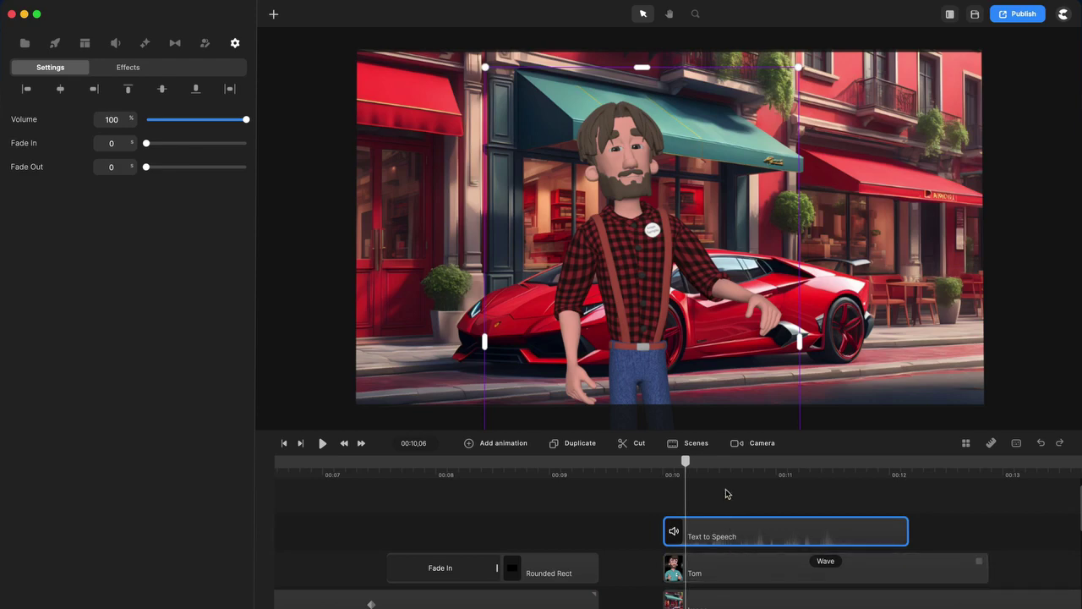
mouse_move(707, 483)
left_mouse_down()
mouse_move(657, 474)
mouse_move(826, 476)
mouse_move(700, 474)
left_mouse_up()
right_click(738, 534)
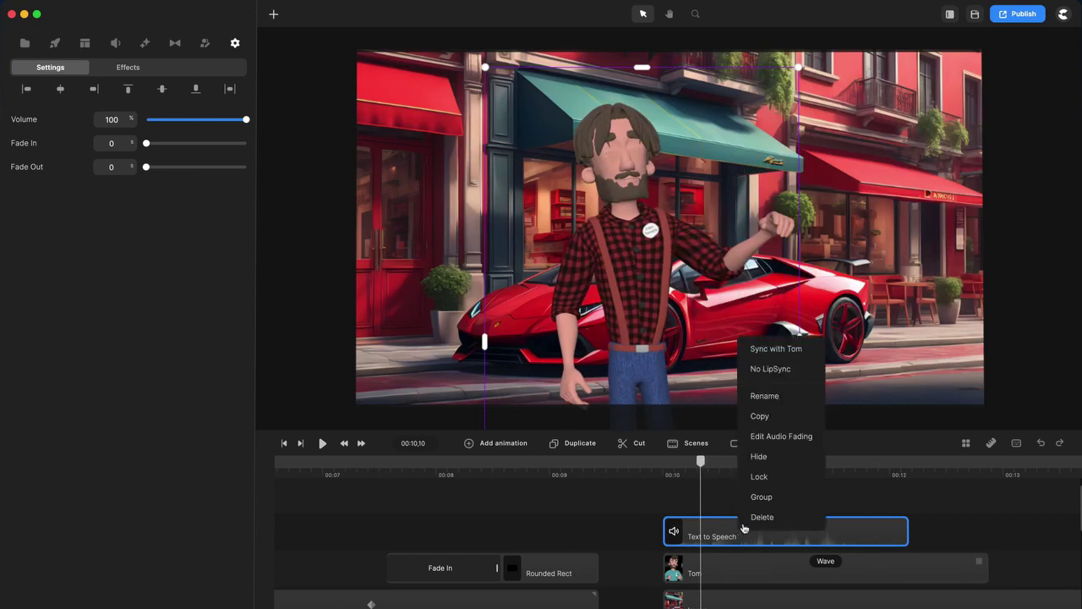
left_click(783, 407)
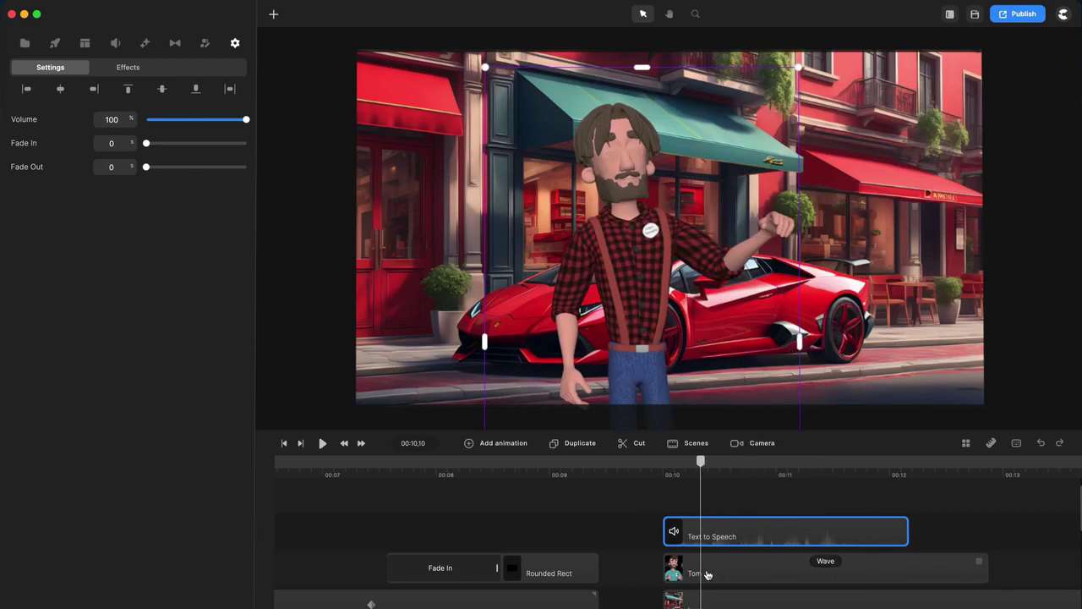
left_click_drag(702, 465, 665, 471)
Preview the wave, then trim the Text to Speech clip to end at 00:11,22.
key("space")
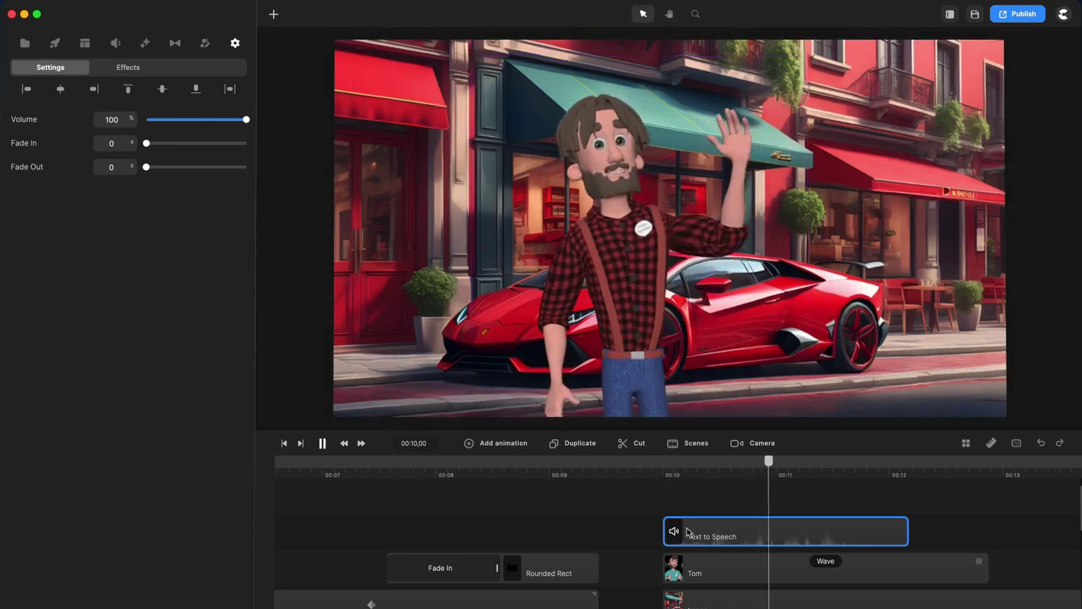
key("space")
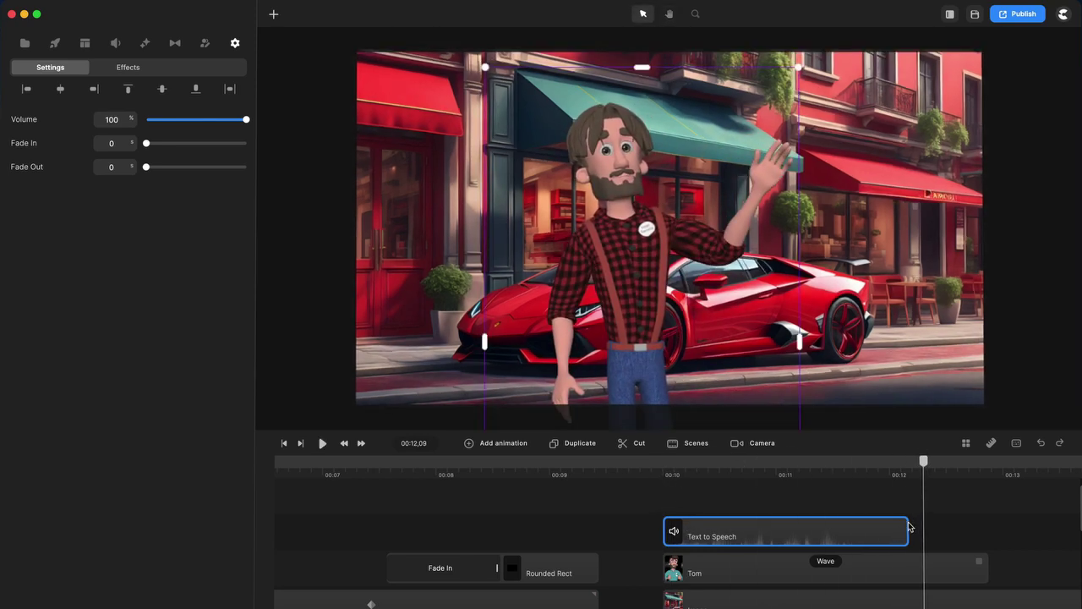
left_click(858, 473)
scroll(879, 475, "down", 2)
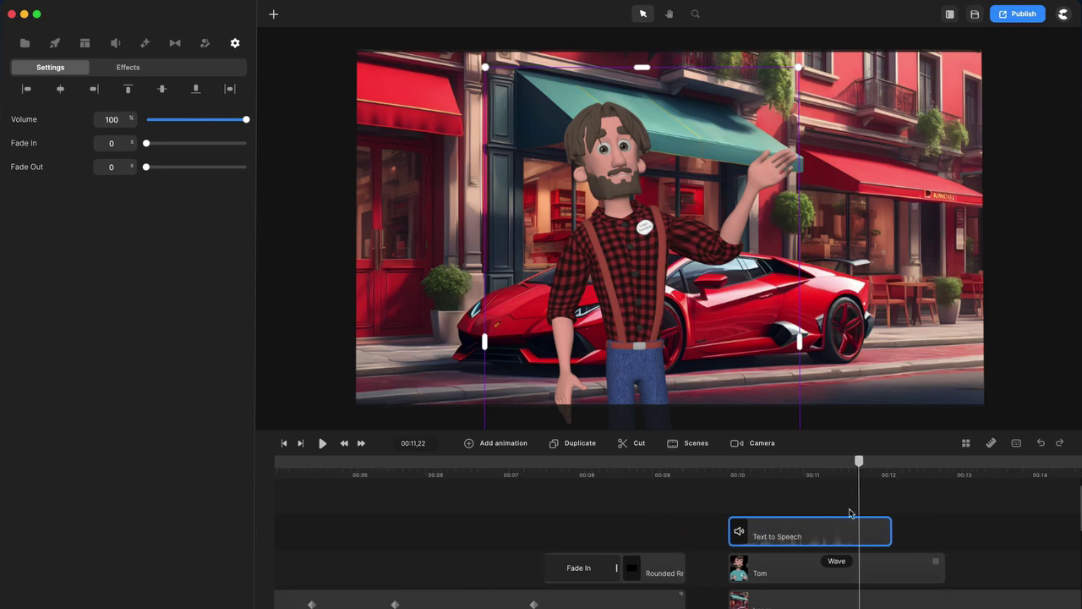
left_click_drag(889, 522, 858, 522)
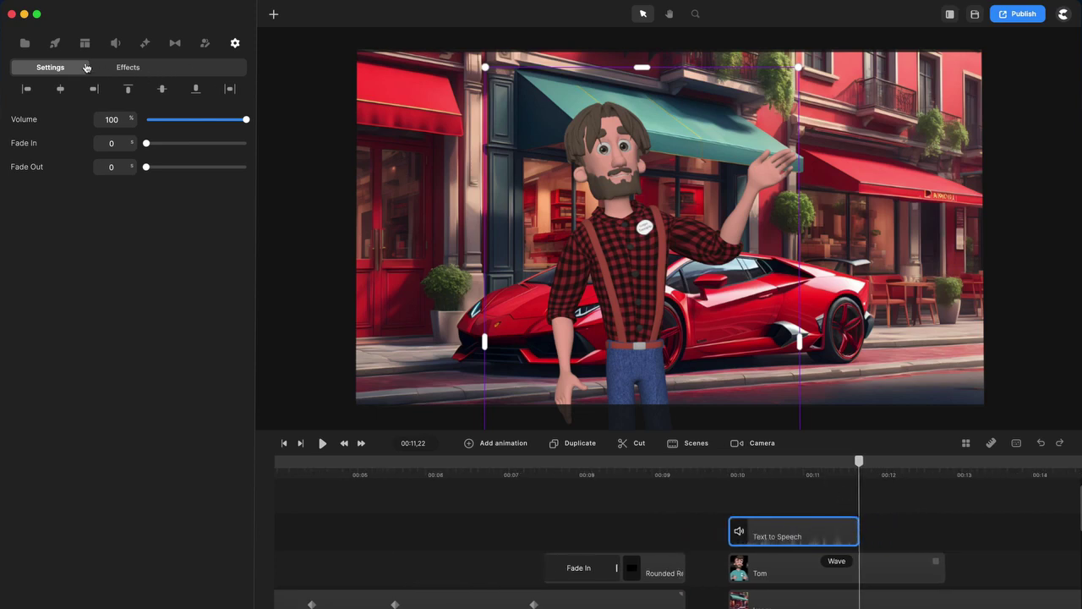
Place the Recording audio on the timeline right after the Text to Speech clip.
left_click(24, 43)
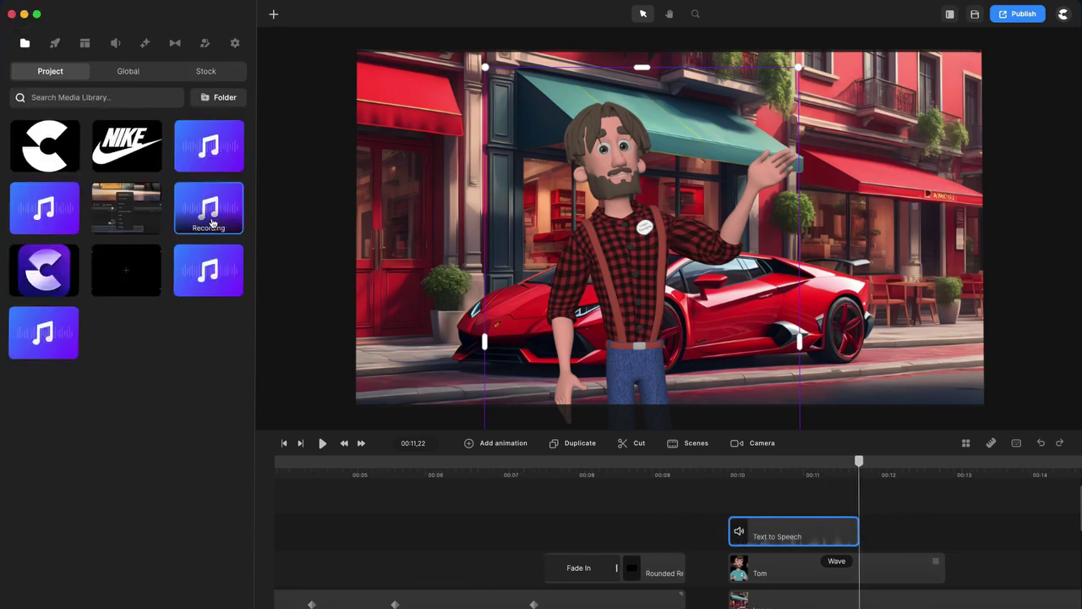
left_click_drag(187, 222, 881, 532)
left_click(889, 533)
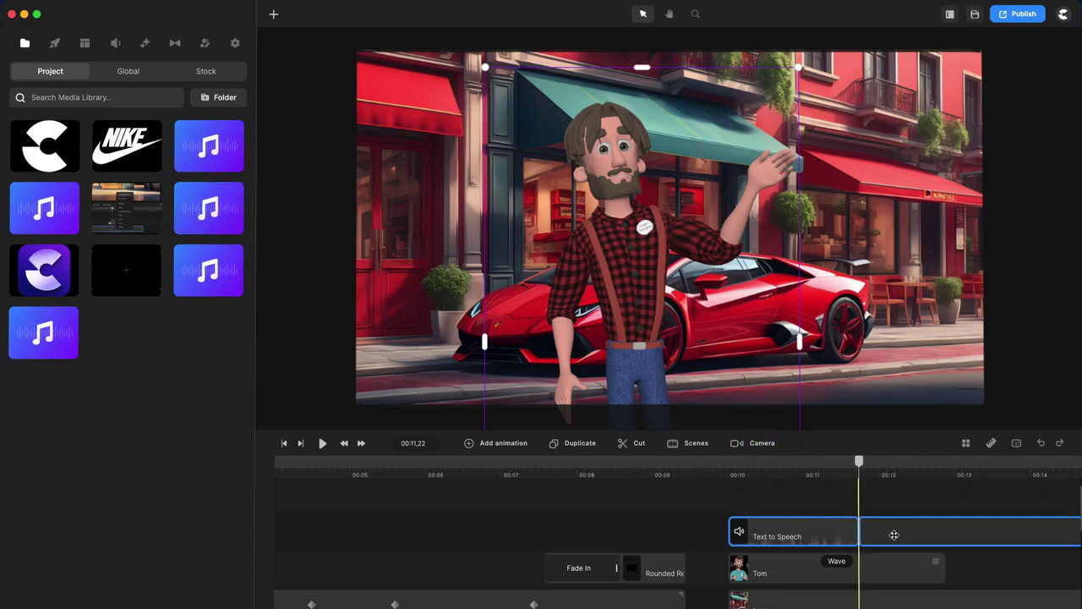
Shorten Tom's Wave clip, add a Happy action after it, and play back the result.
left_click_drag(944, 561, 878, 561)
left_click(65, 170)
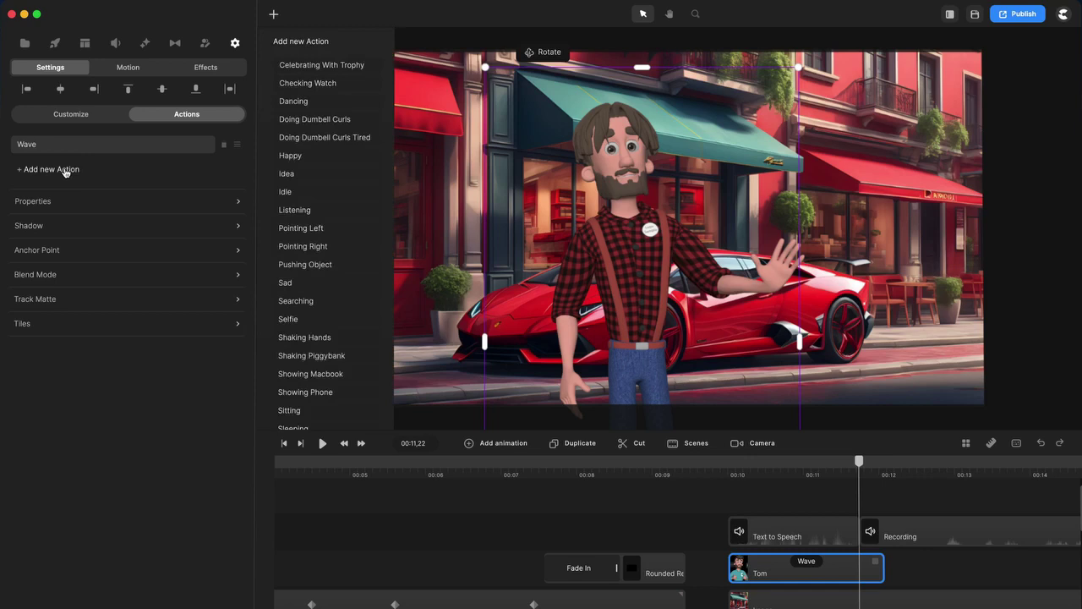
left_click(291, 156)
scroll(841, 483, "up", 3)
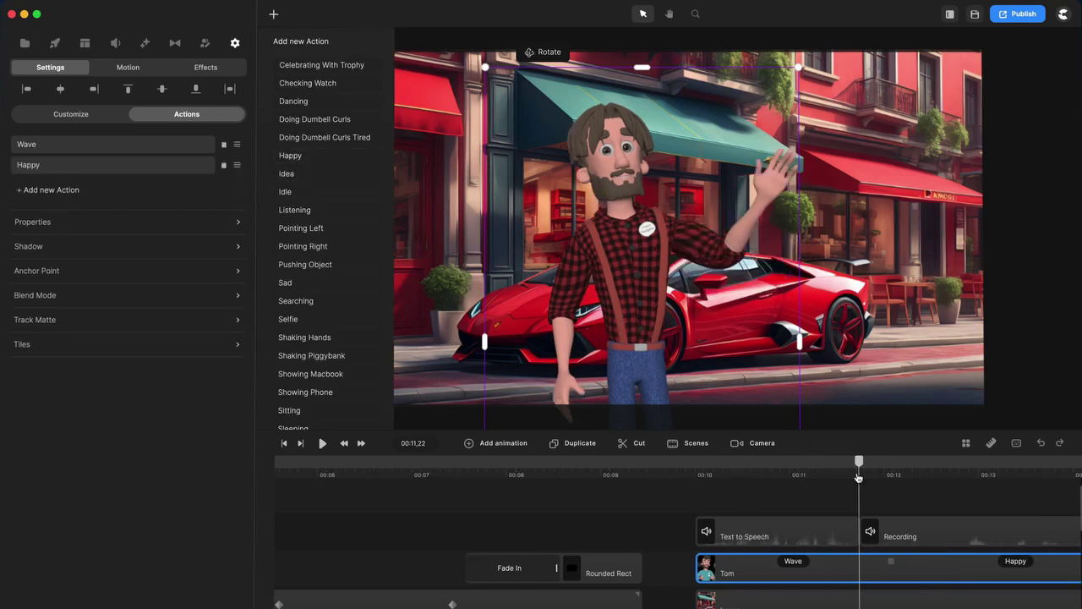
left_click(881, 531)
key("space")
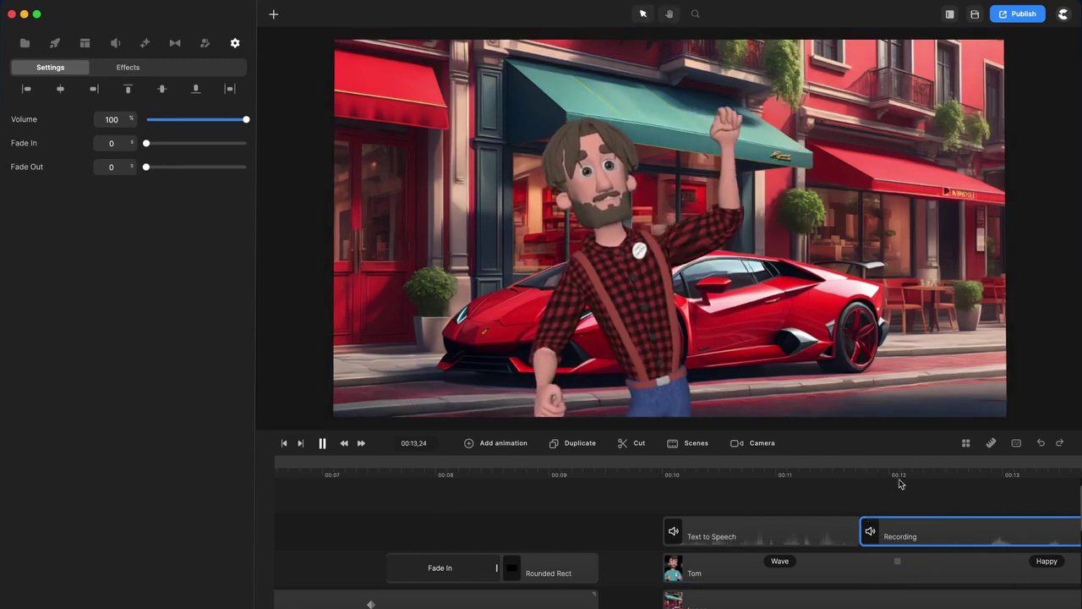
Stop playback and lip-sync Tom to the Recording clip using Sync with Tom.
key("space")
scroll(932, 533, "down", 3)
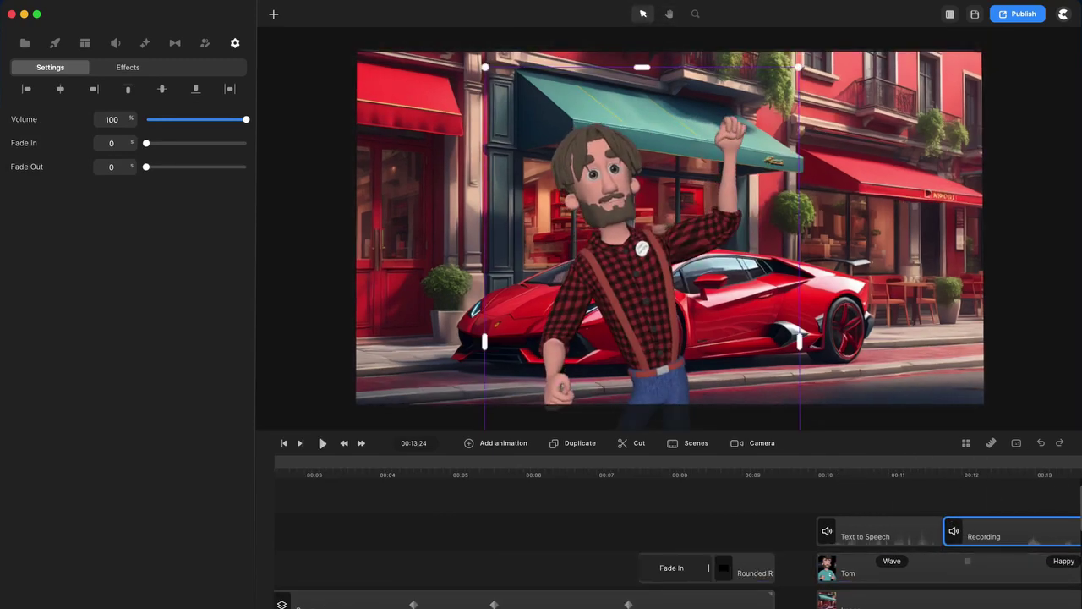
scroll(937, 537, "right", 5)
scroll(621, 530, "right", 1)
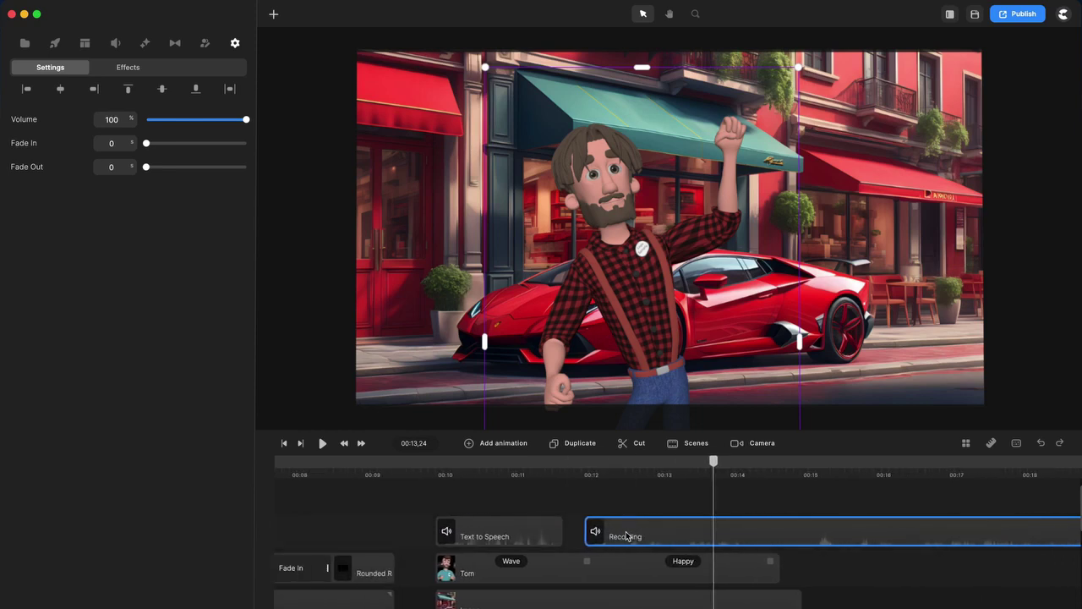
right_click(603, 536)
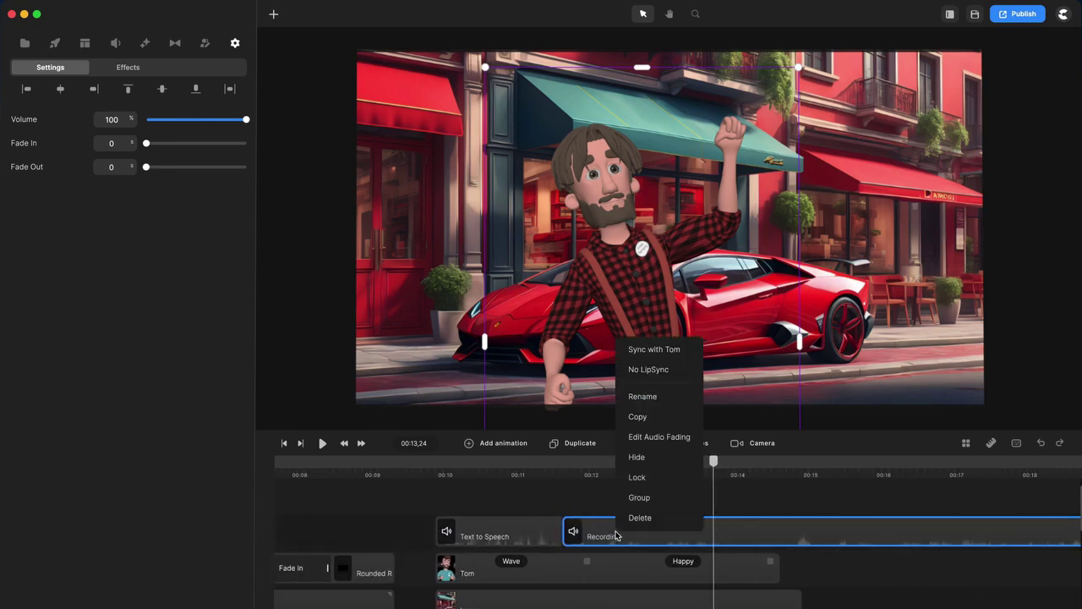
left_click(664, 355)
Scrub and play the synced section to check the lip-sync, then reselect the Recording clip.
mouse_move(492, 469)
left_mouse_down()
mouse_move(633, 473)
mouse_move(505, 475)
left_mouse_up()
key("space")
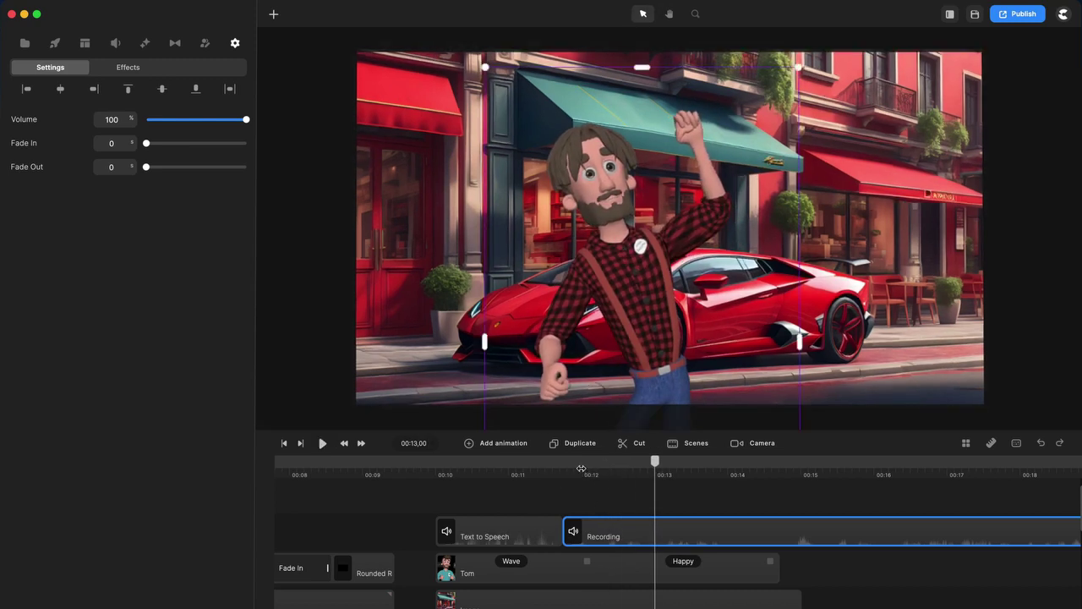
left_click(580, 573)
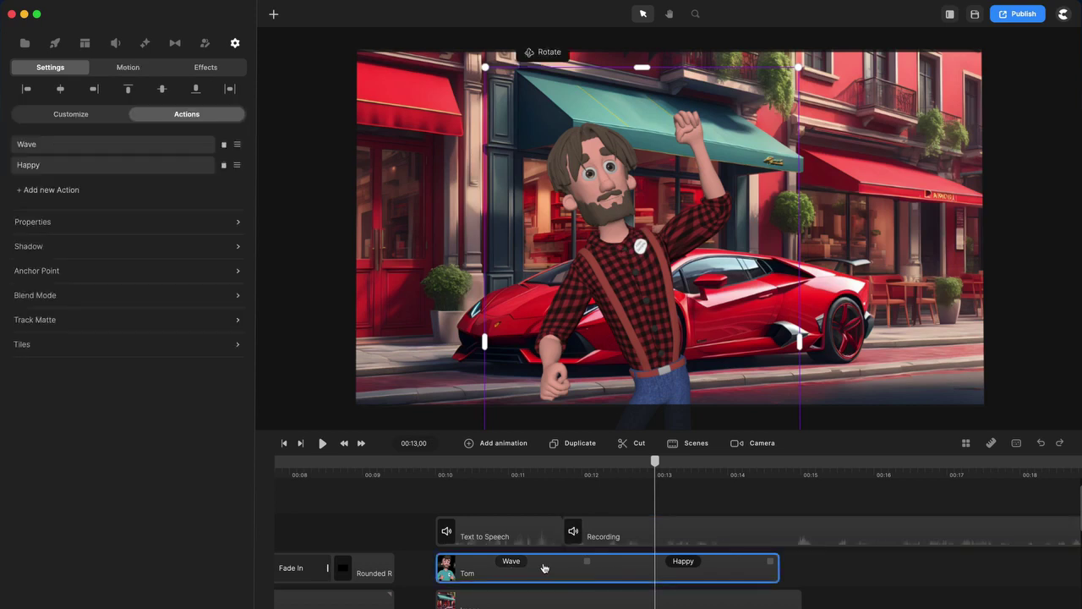
left_click(583, 533)
right_click(596, 529)
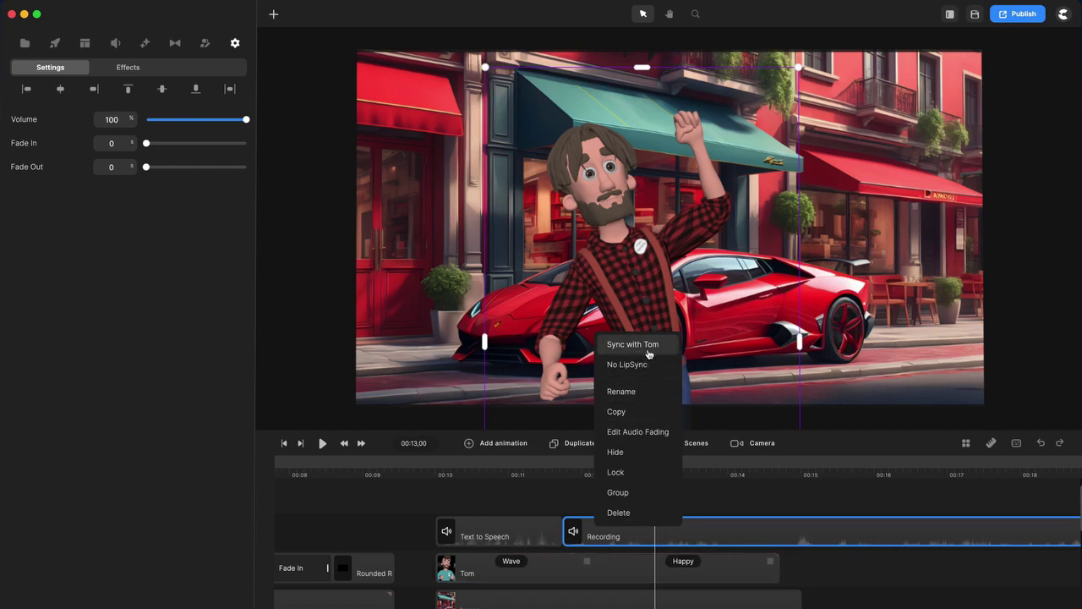
left_click(559, 489)
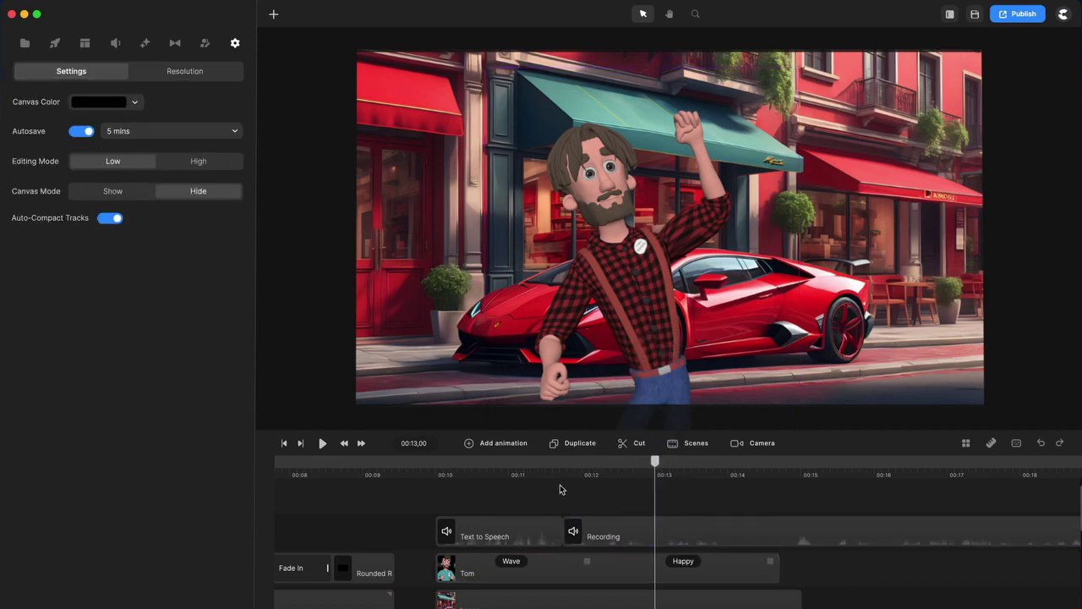